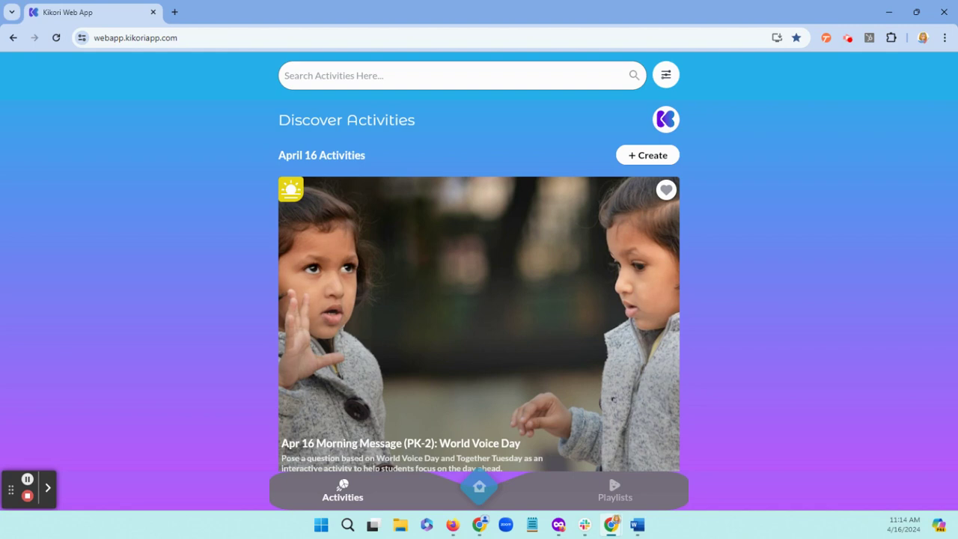
Swipe the April 16 featured activities to the Rock, Paper, Scissor Biggest Champion Greeting card and favorite it.
left_click(279, 124)
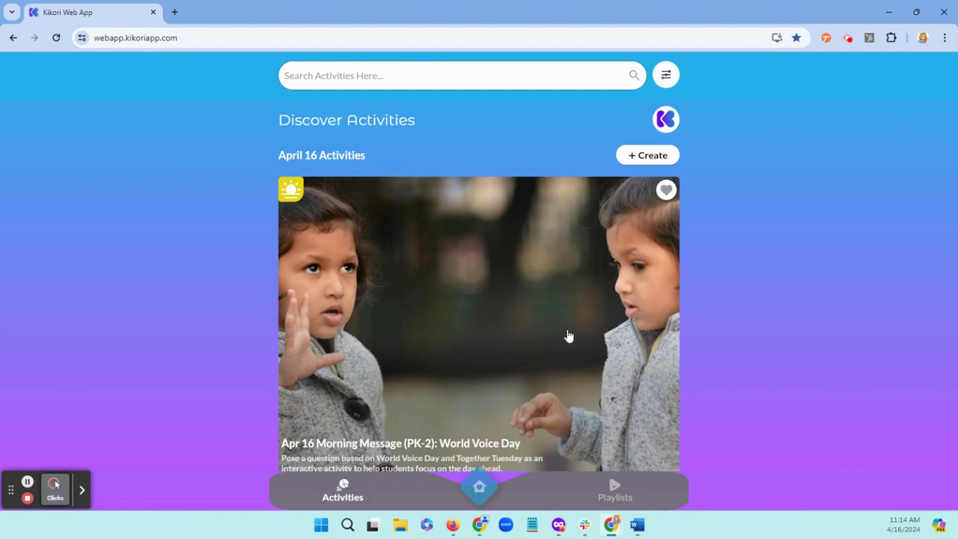
left_click_drag(567, 333, 230, 344)
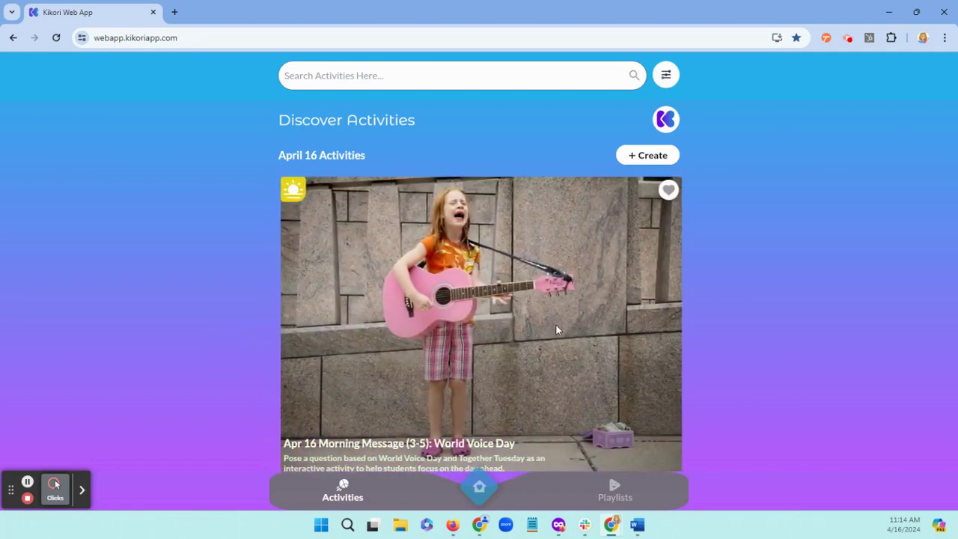
left_click_drag(555, 324, 327, 325)
left_click_drag(576, 321, 370, 316)
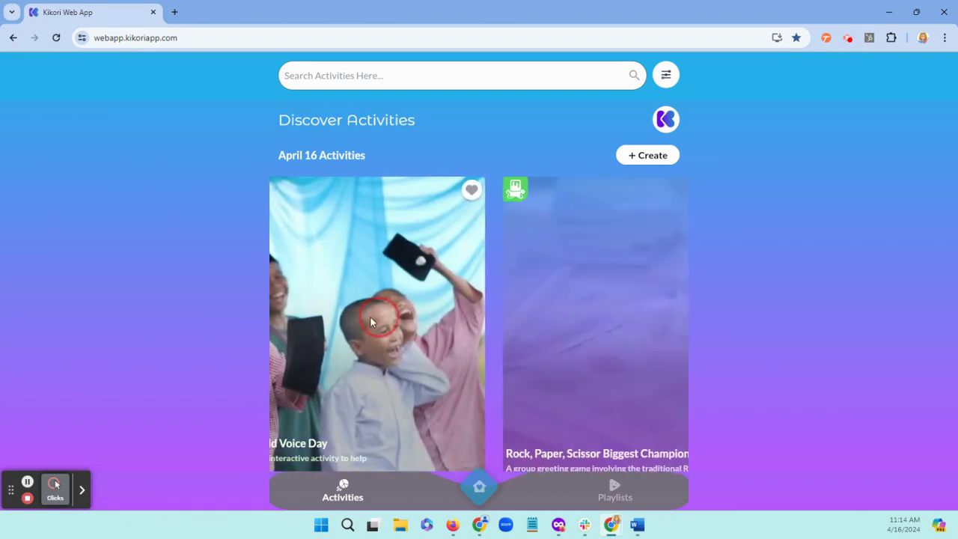
left_click(493, 335)
left_click_drag(489, 335, 381, 328)
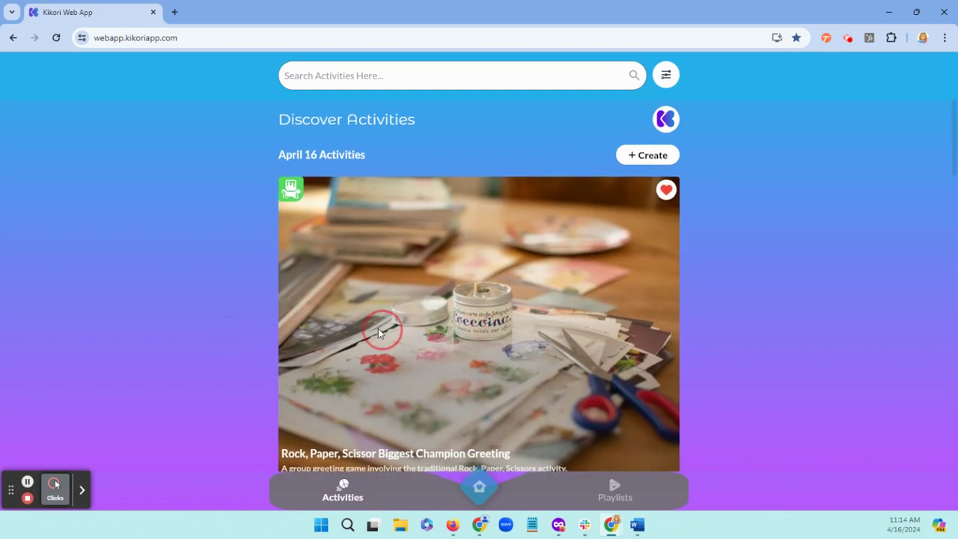
Scroll the Discover page past the April Morning Message (Gr. K-2) row down to Browse by Category.
scroll(259, 289, "down", 3)
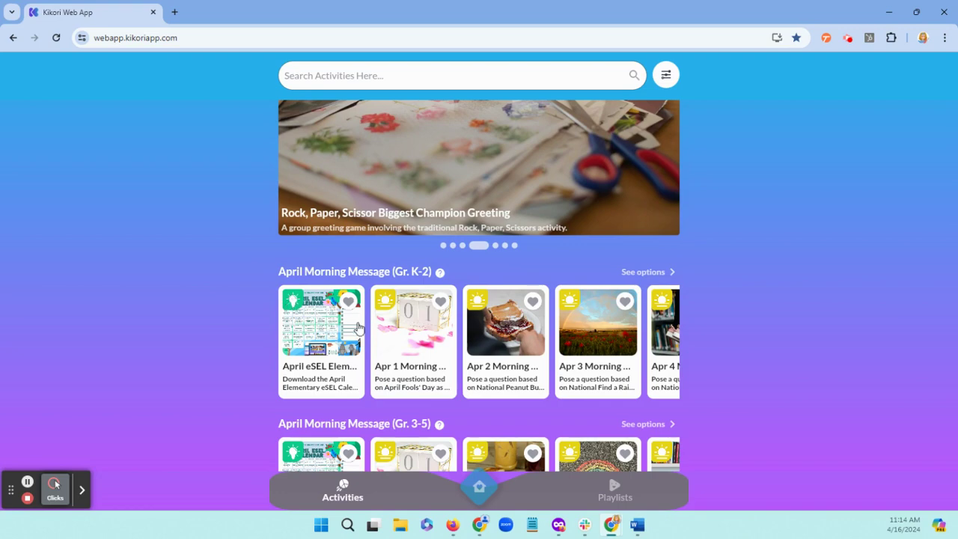
left_click_drag(497, 334, 401, 332)
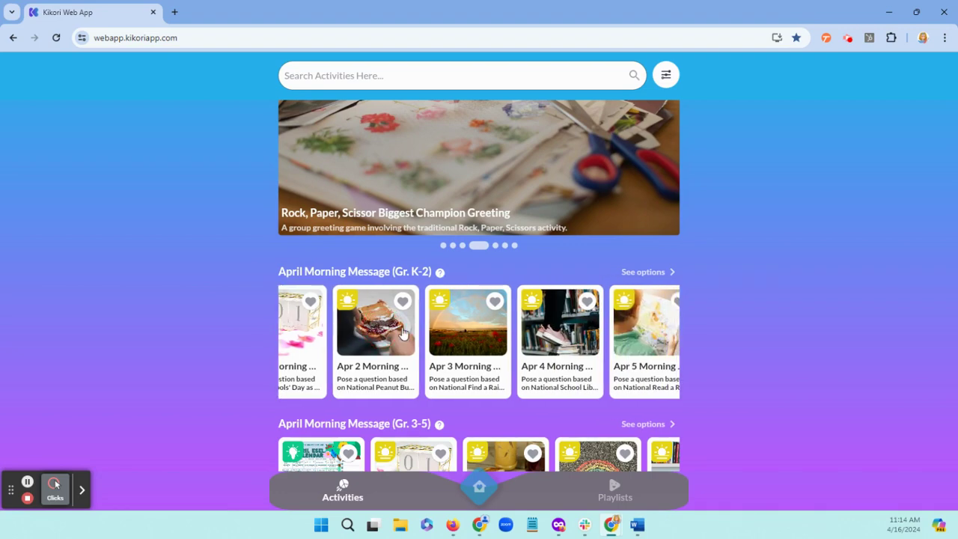
scroll(403, 331, "down", 3)
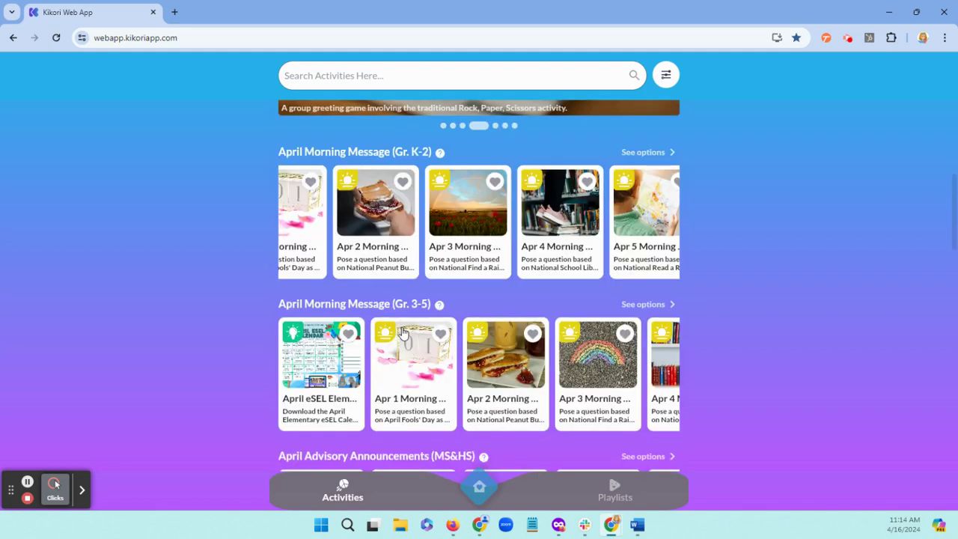
scroll(403, 332, "down", 1)
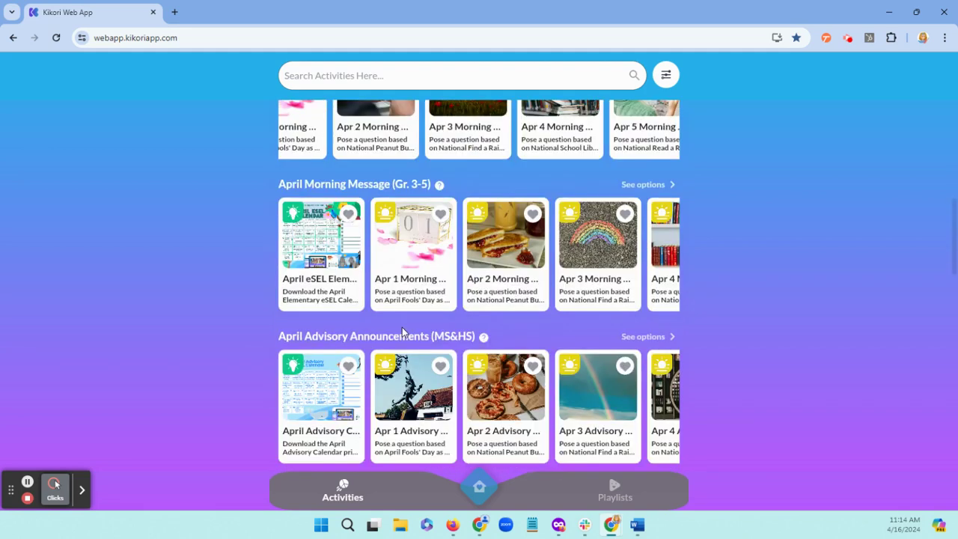
scroll(402, 331, "down", 1)
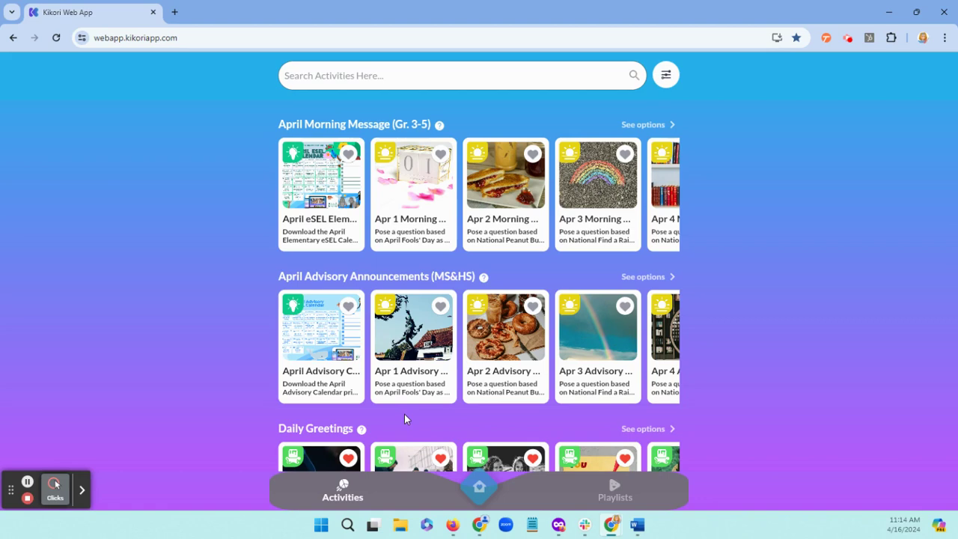
scroll(224, 295, "down", 4)
scroll(254, 296, "down", 6)
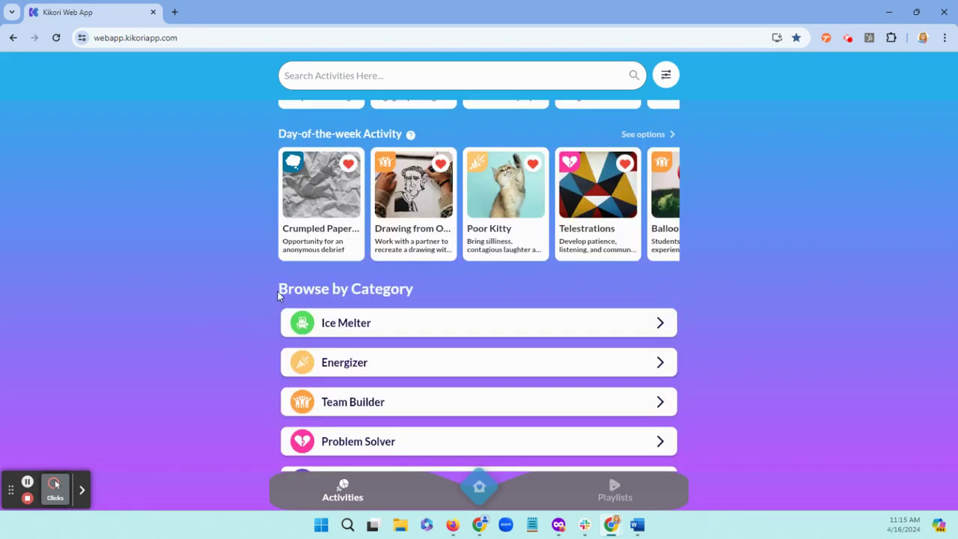
left_click(278, 295)
scroll(278, 295, "down", 5)
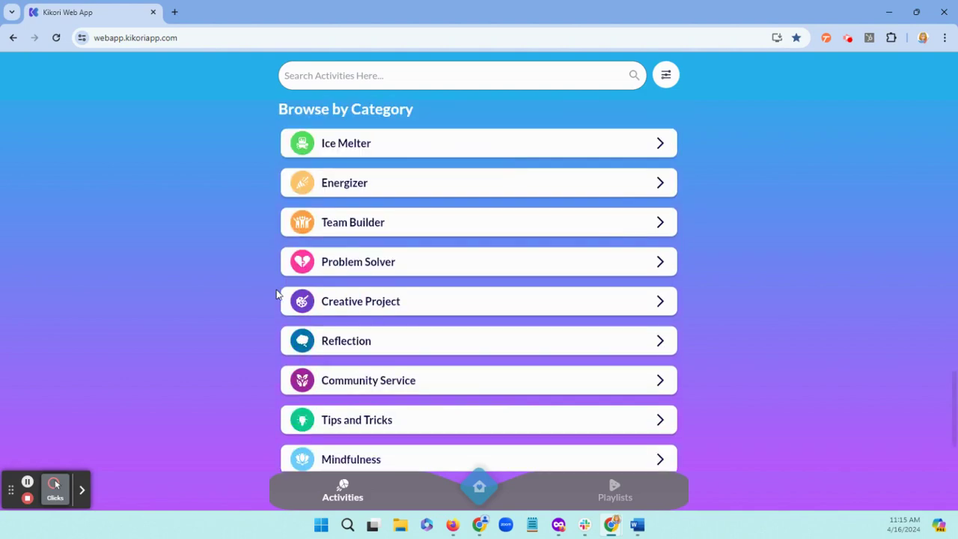
left_click(274, 385)
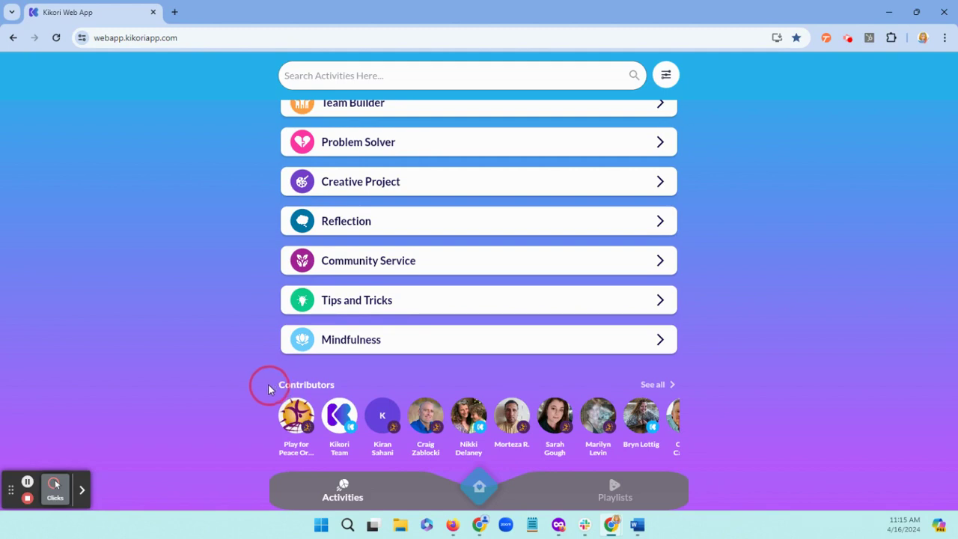
scroll(264, 297, "up", 4)
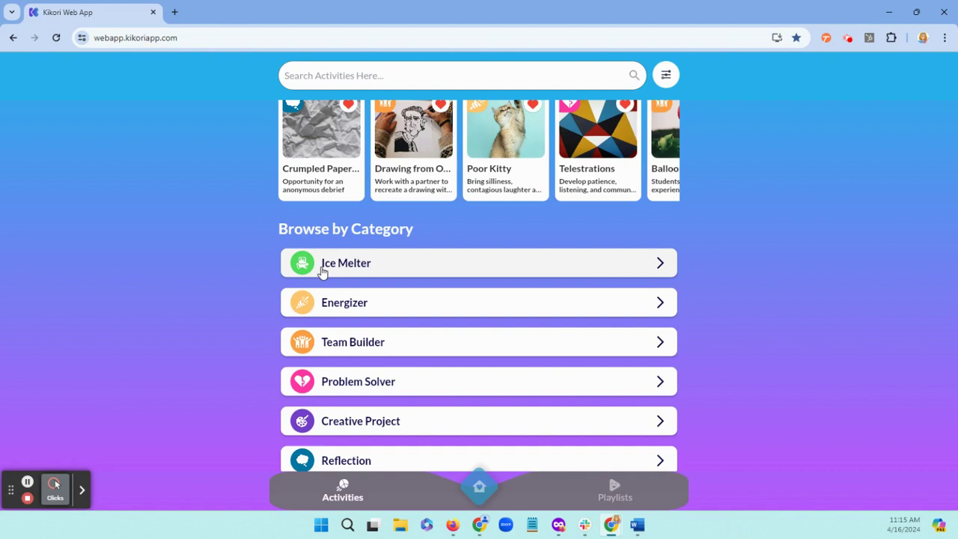
left_click(290, 270)
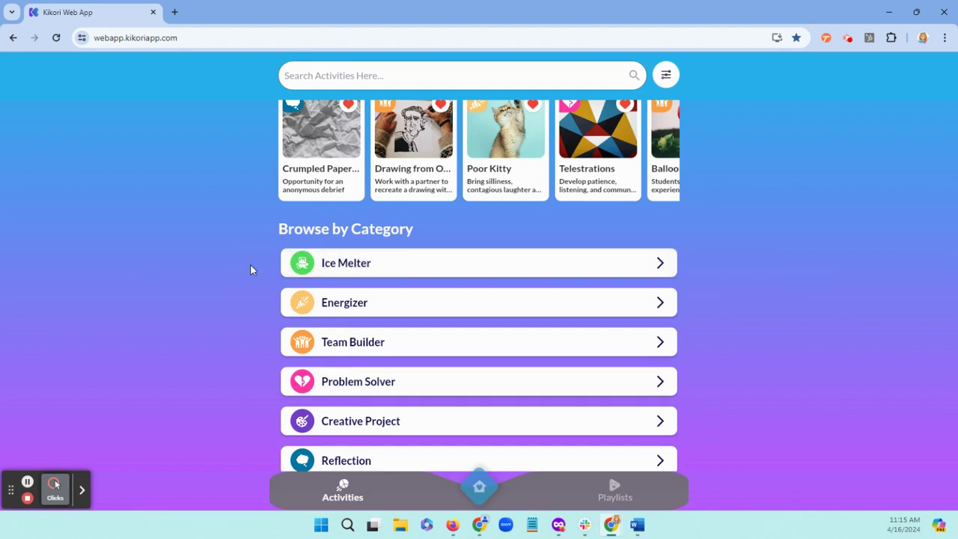
left_click(284, 306)
scroll(284, 365, "down", 1)
left_click(284, 328)
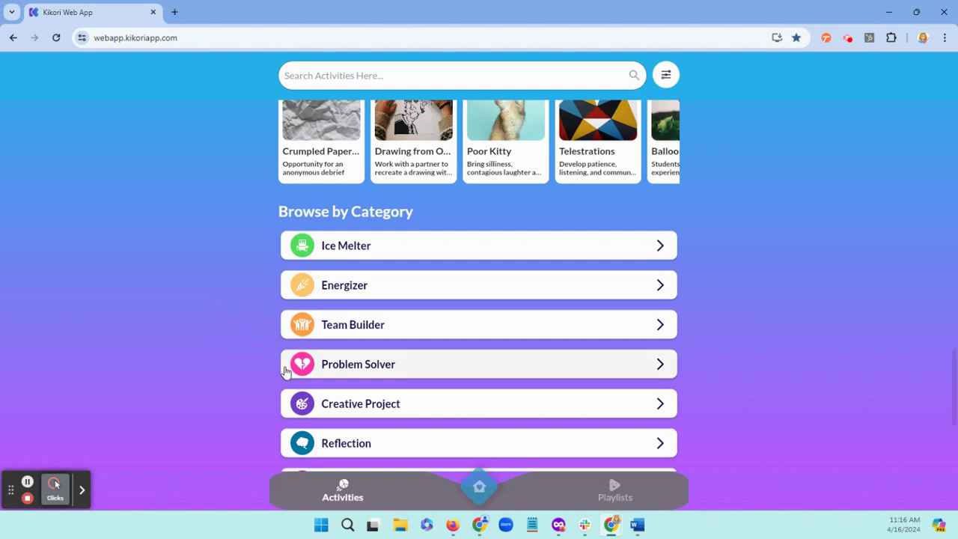
left_click(284, 372)
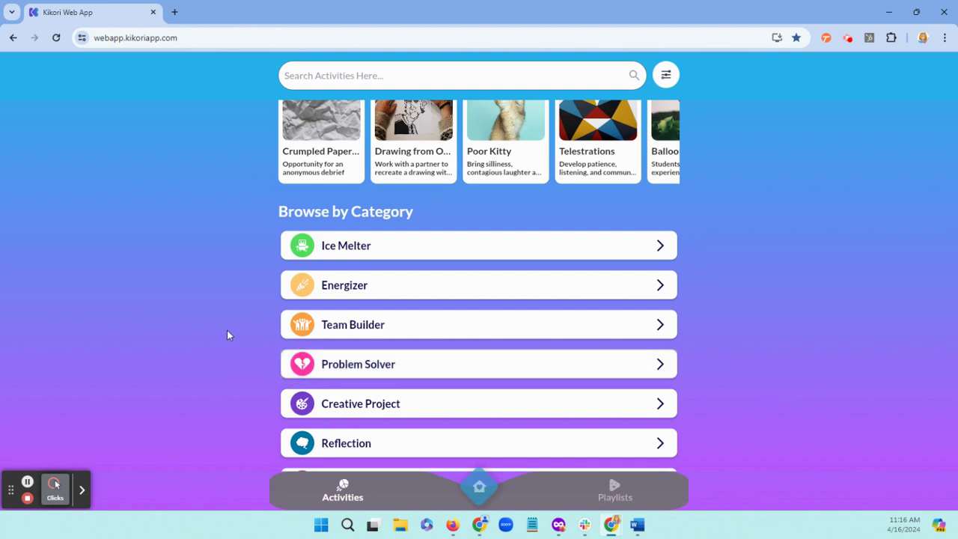
scroll(229, 336, "down", 2)
left_click(281, 228)
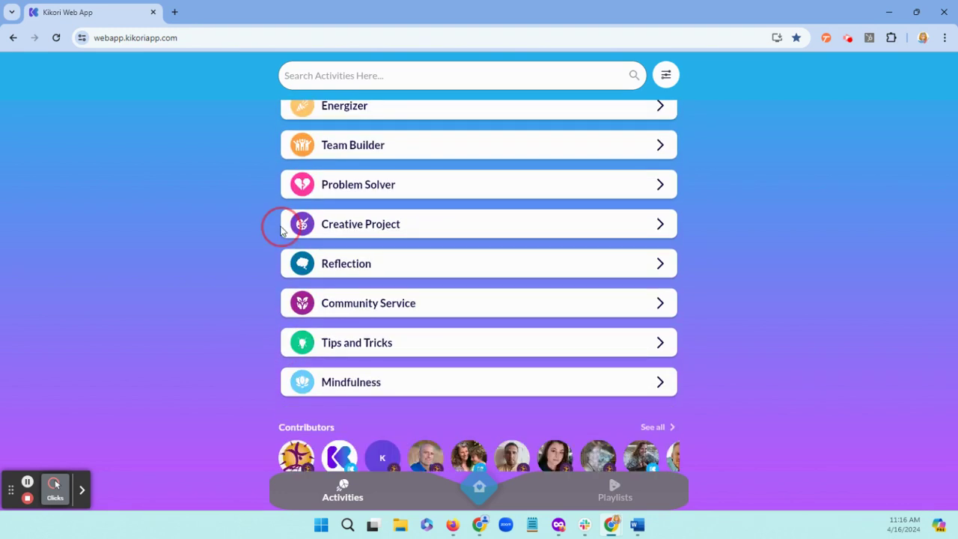
left_click(225, 229)
left_click(280, 266)
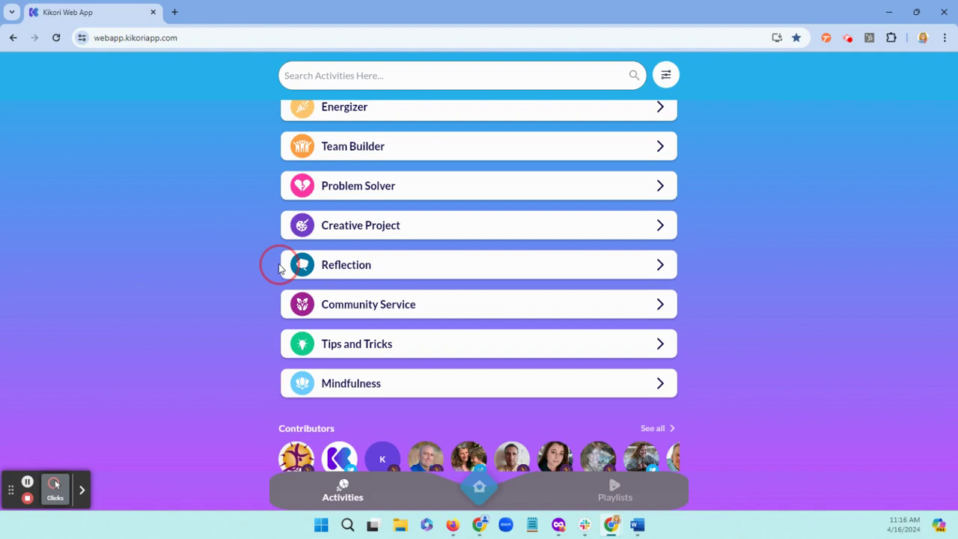
left_click(276, 268)
left_click(281, 310)
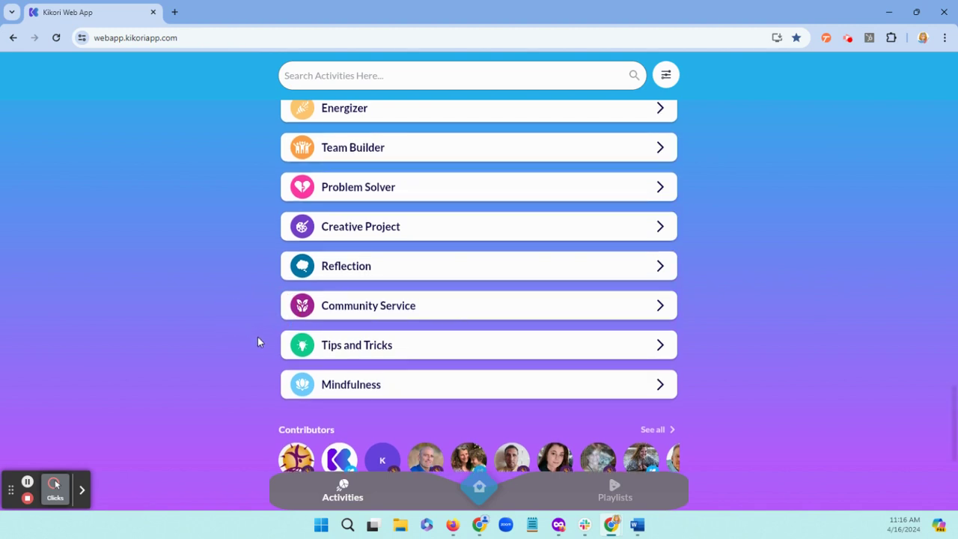
left_click(279, 347)
left_click(287, 389)
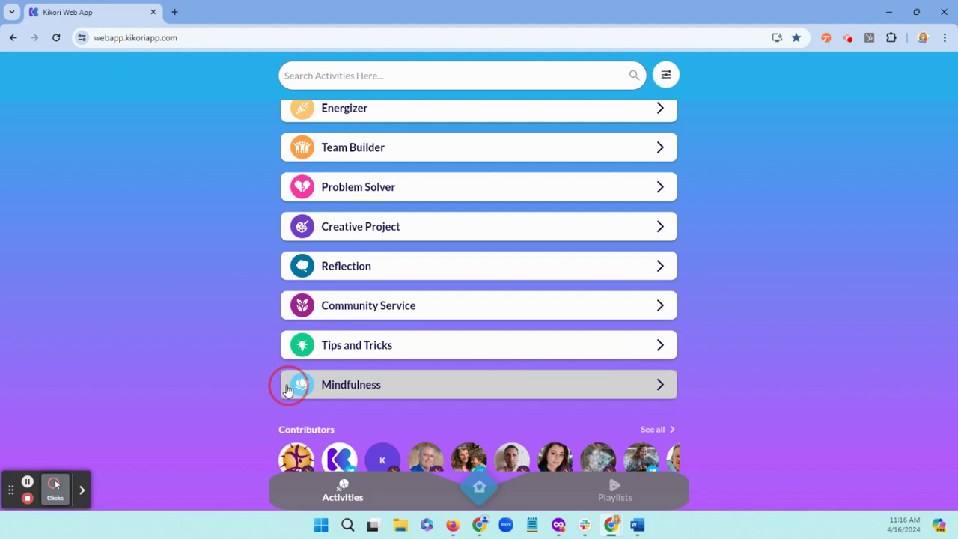
scroll(262, 386, "up", 3)
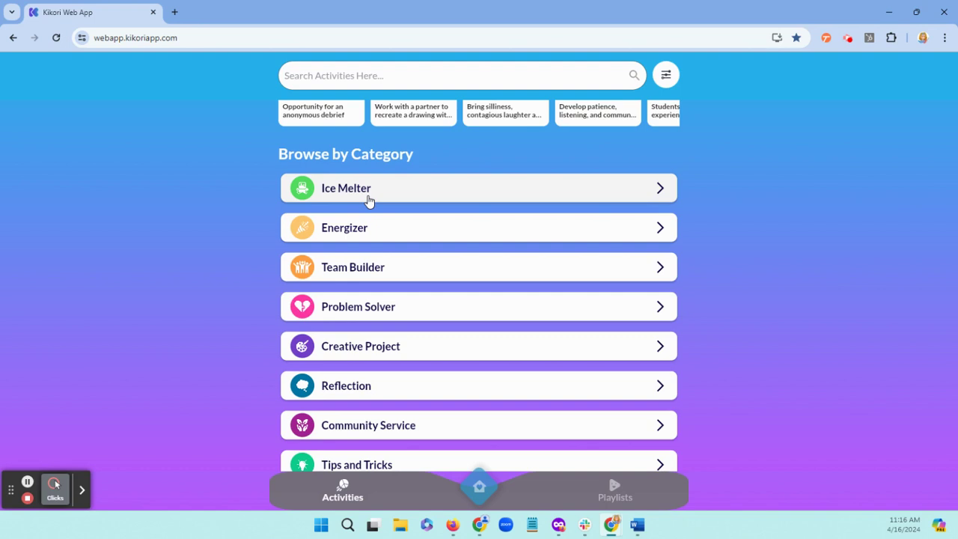
left_click(368, 199)
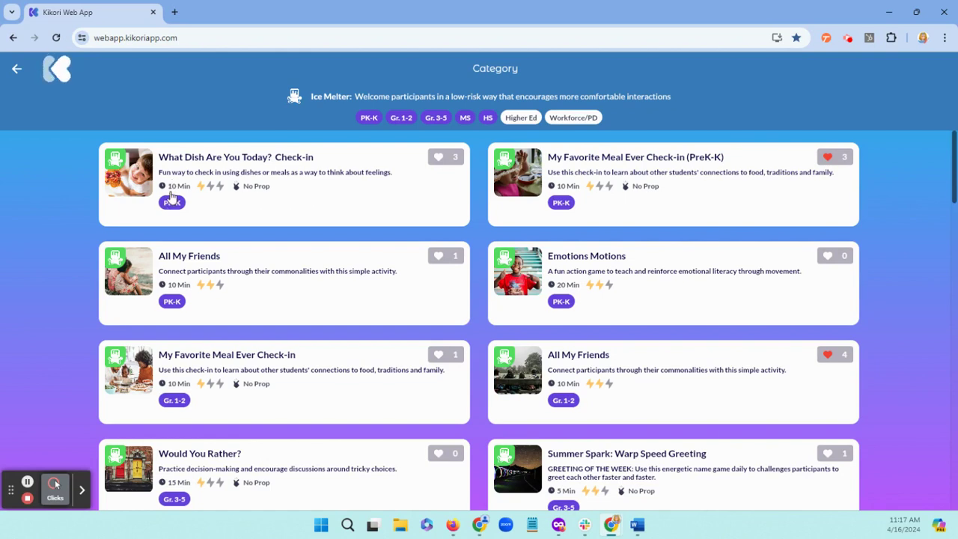
Open the Ice Melter category and unlike My Favorite Meal Ever Check-in (PreK-K).
left_click(238, 200)
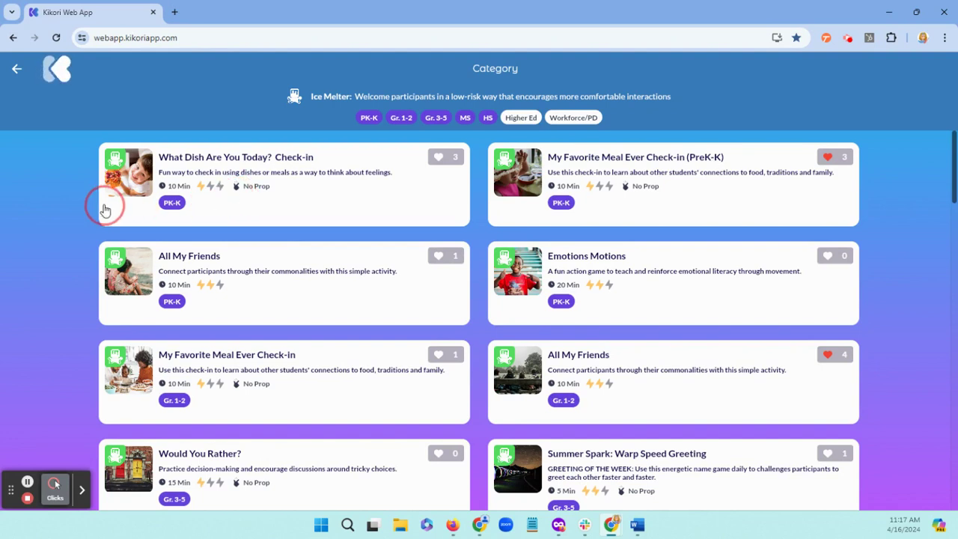
left_click(452, 164)
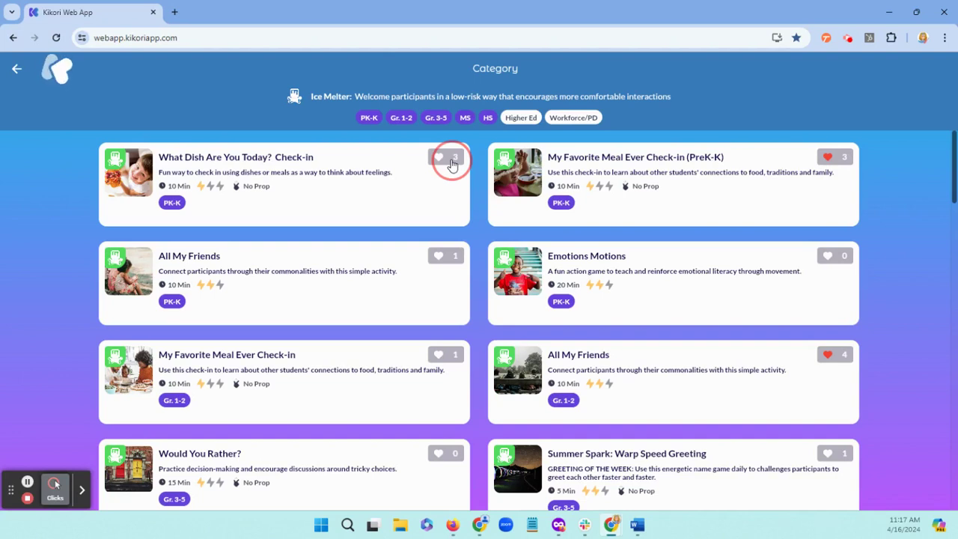
left_click(834, 167)
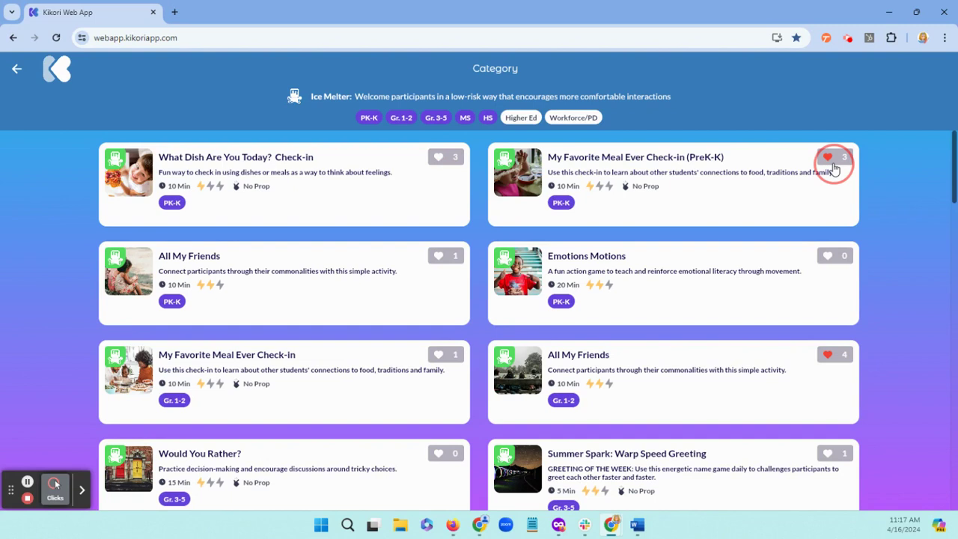
Turn off the PK-K and Gr. 1-2 grade filters and toggle Gr. 3-5.
left_click(834, 167)
left_click(367, 127)
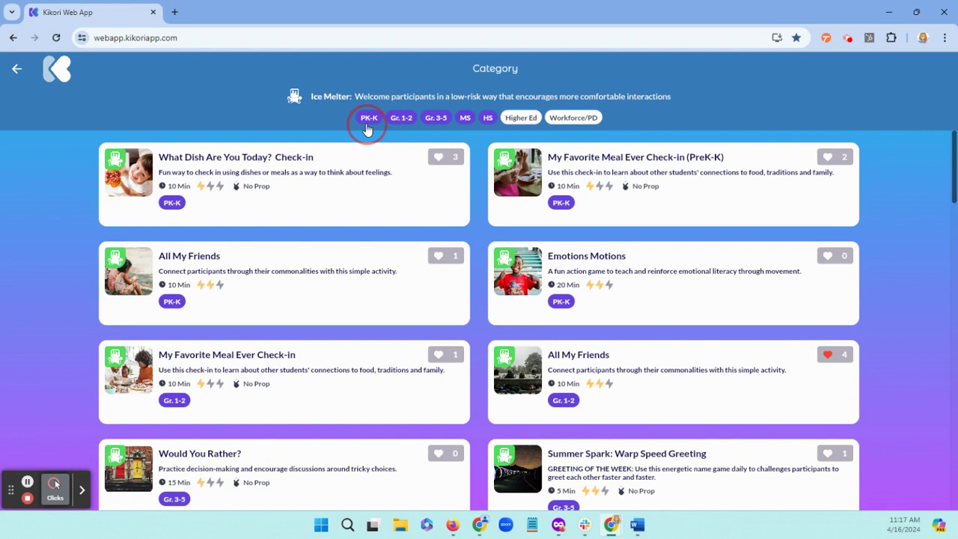
left_click(401, 127)
left_click(371, 120)
Adjust the grade filter chips so only MS activities are shown.
left_click(402, 119)
left_click(439, 120)
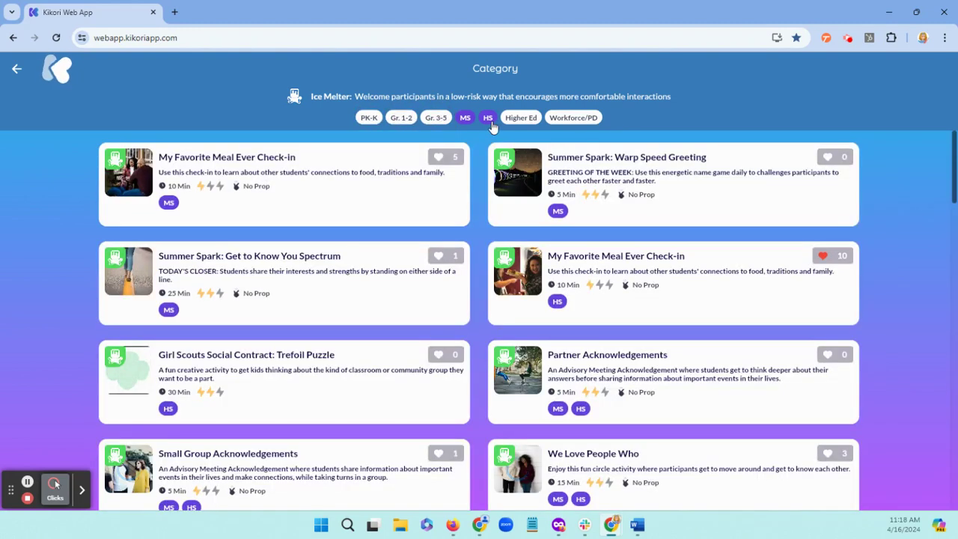
left_click(490, 120)
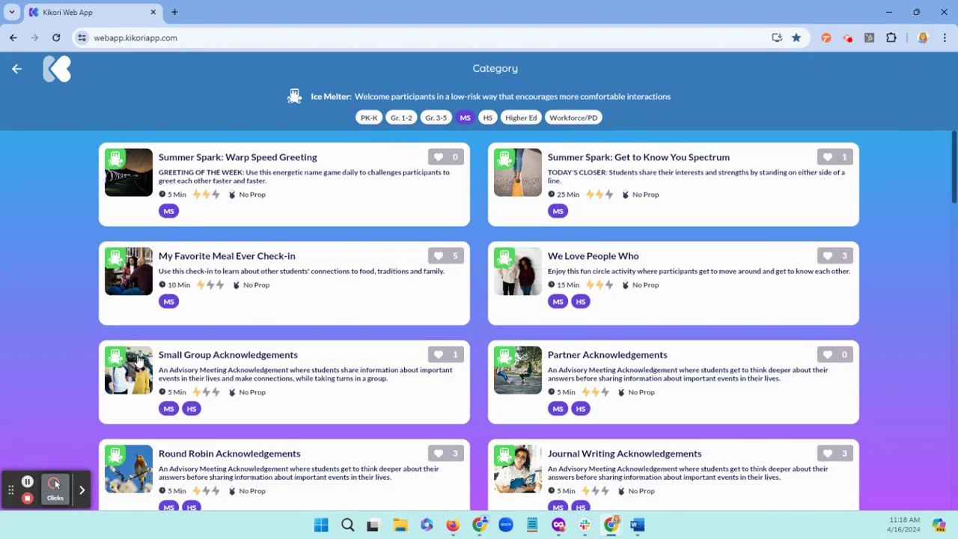
Open the Emotions Motions activity, a 20-minute MS/HS Ice Melter.
scroll(172, 346, "down", 3)
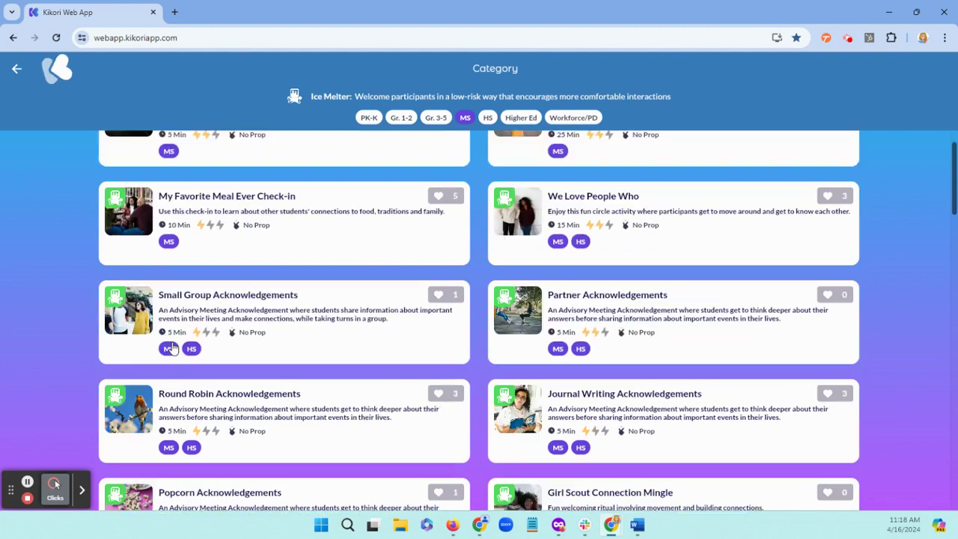
scroll(172, 346, "down", 1)
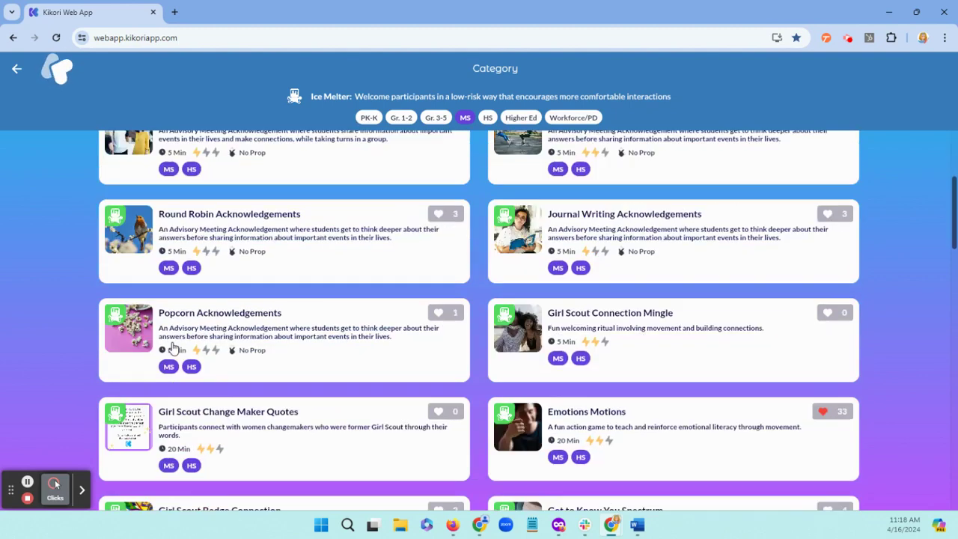
left_click(680, 432)
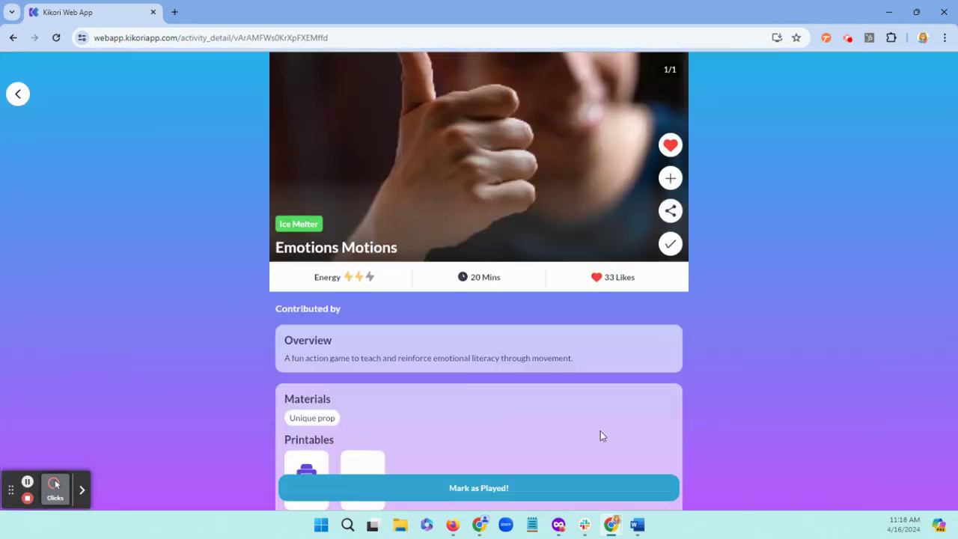
left_click(319, 279)
Download the Emotions Wheel printable as Emotions Wheel (8).pdf.
scroll(404, 279, "down", 1)
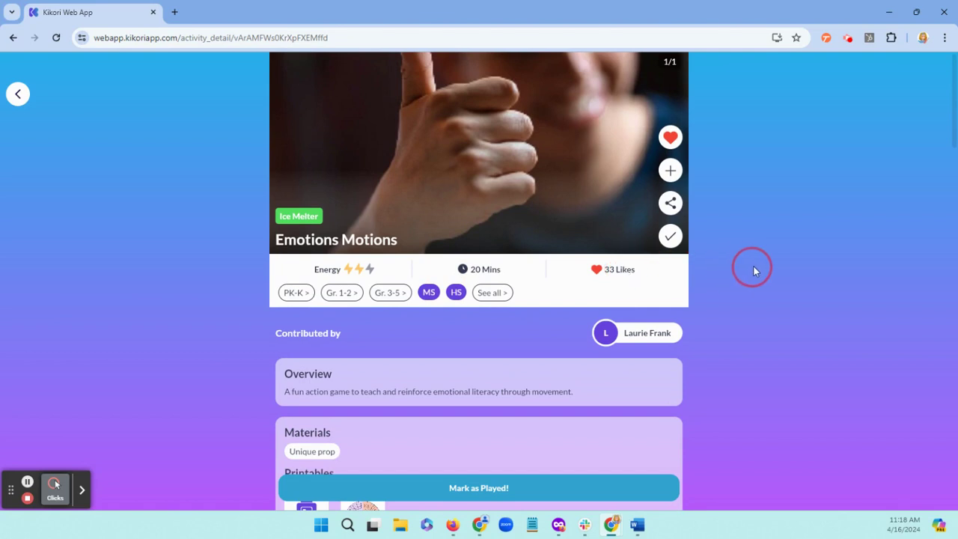
scroll(786, 270, "down", 2)
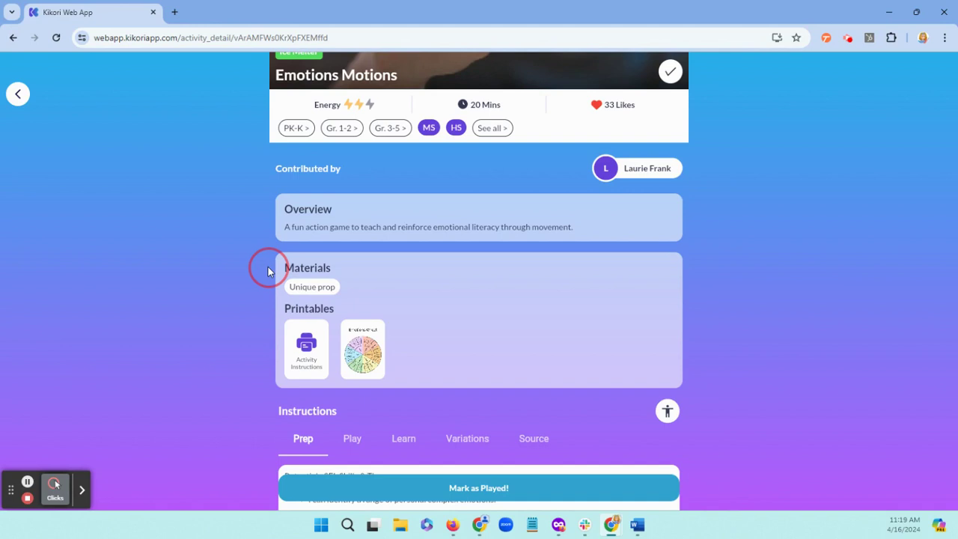
scroll(282, 291, "up", 1)
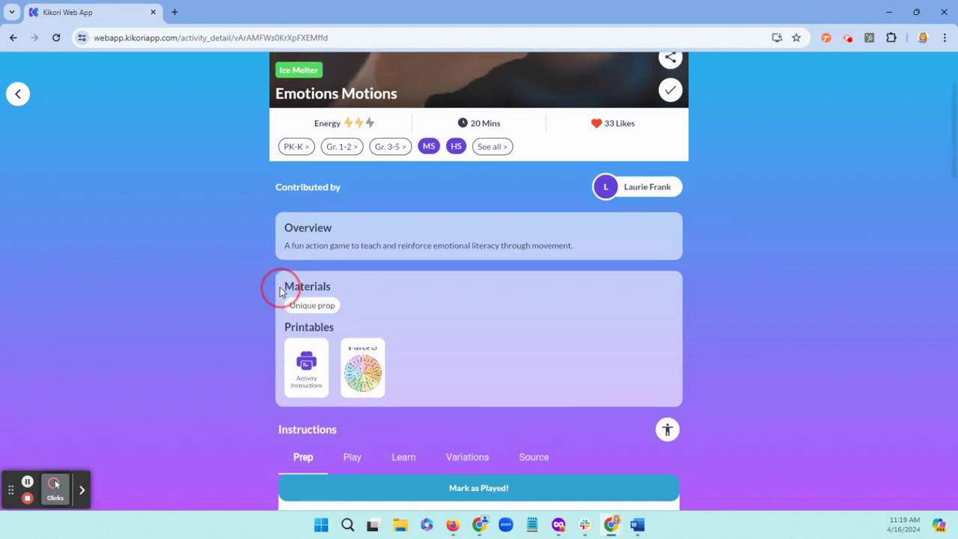
left_click(360, 383)
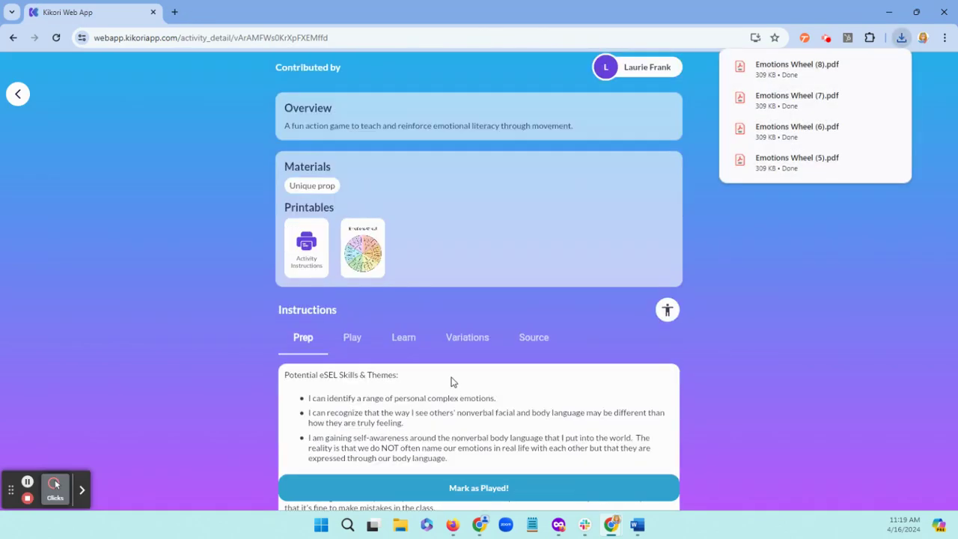
scroll(451, 381, "down", 1)
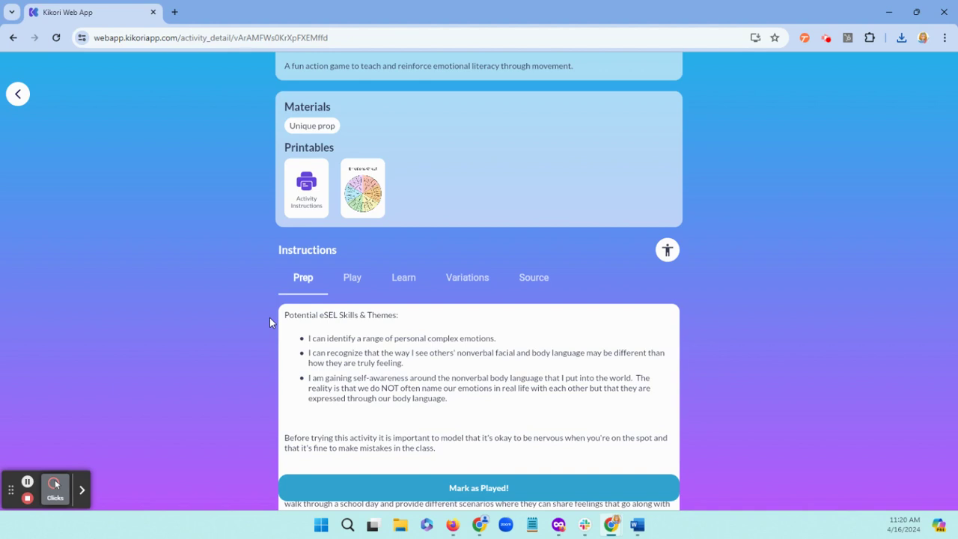
left_click(359, 289)
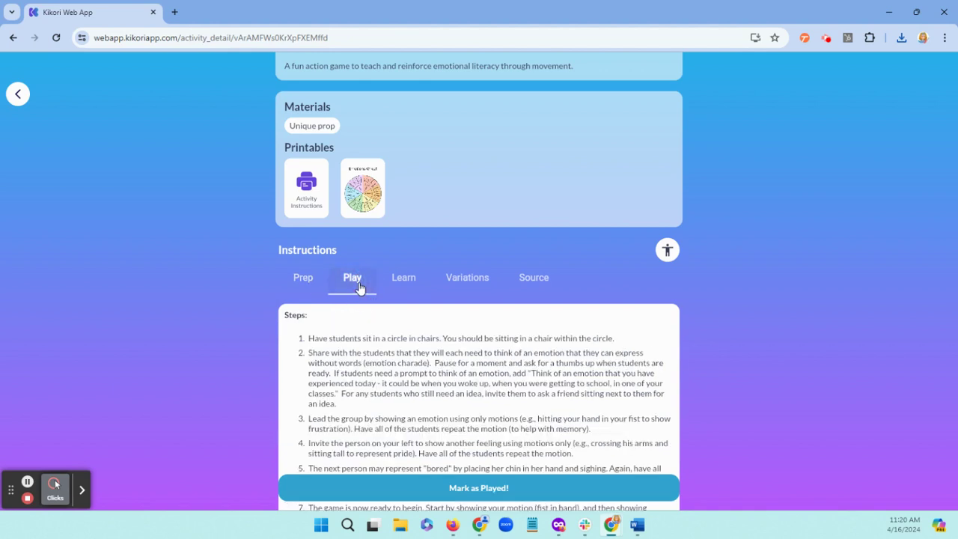
left_click(402, 290)
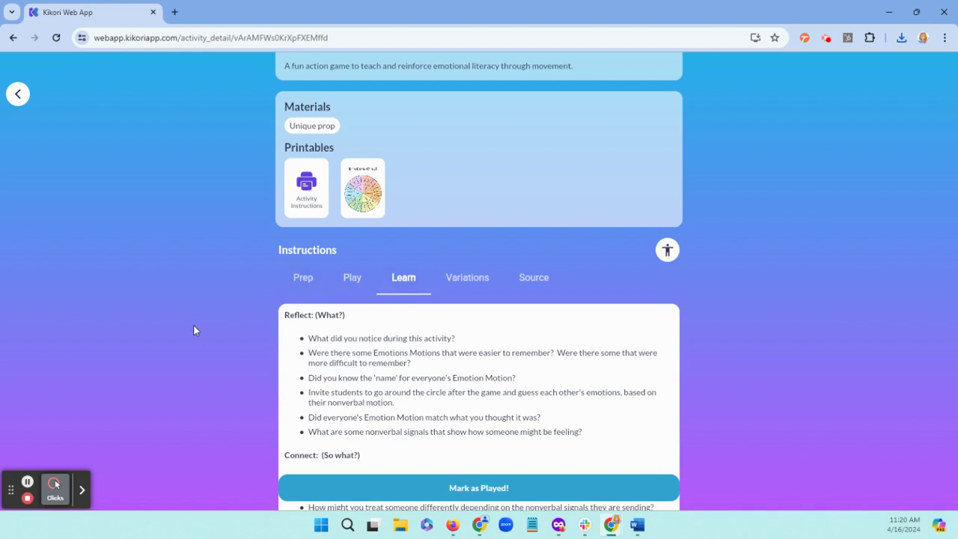
Expand the reflection questions, then switch to the Variations adaptations and extensions.
left_click(281, 323)
scroll(282, 323, "down", 2)
left_click(284, 279)
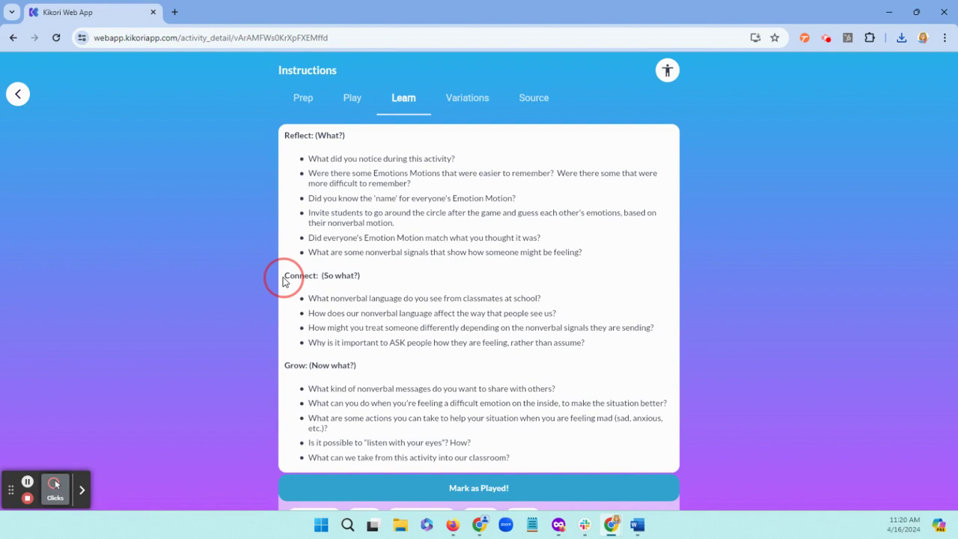
left_click(288, 367)
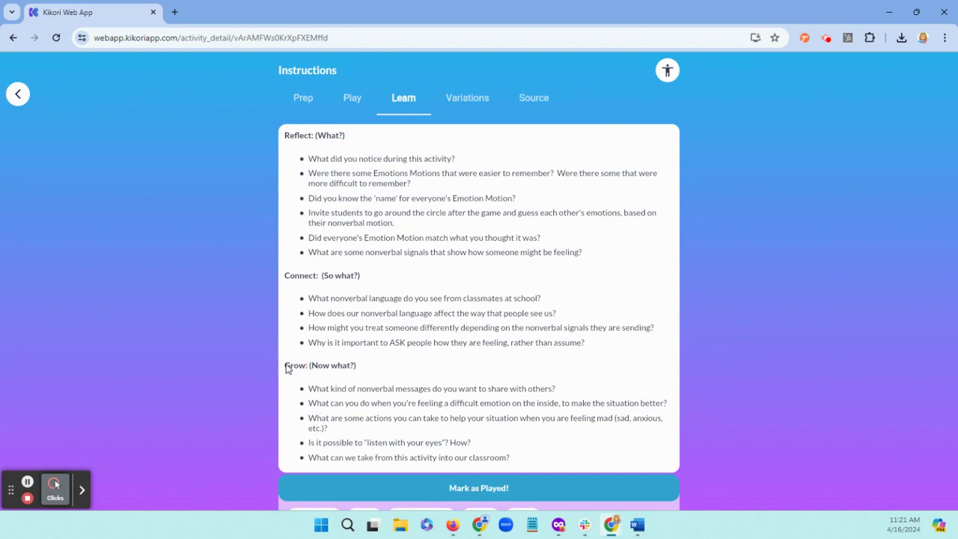
left_click(471, 113)
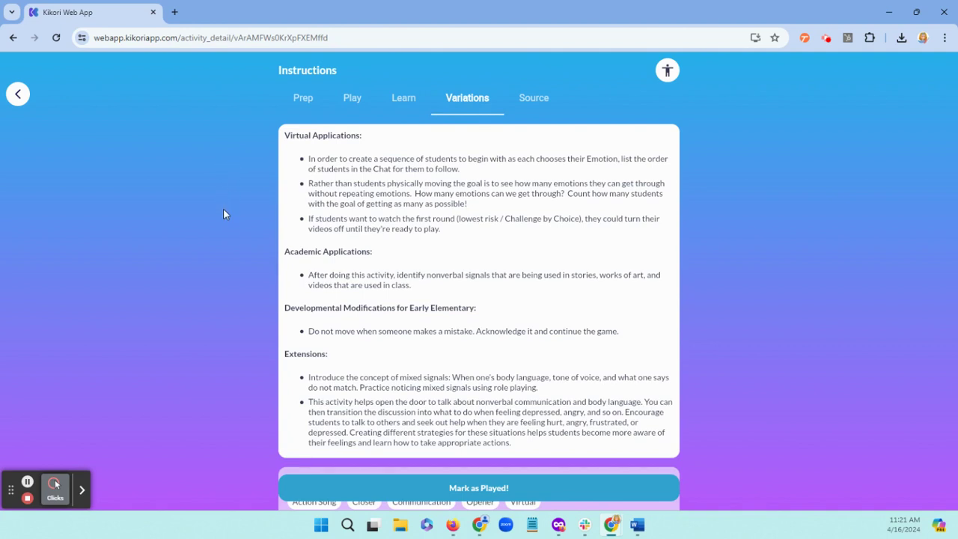
scroll(224, 214, "down", 3)
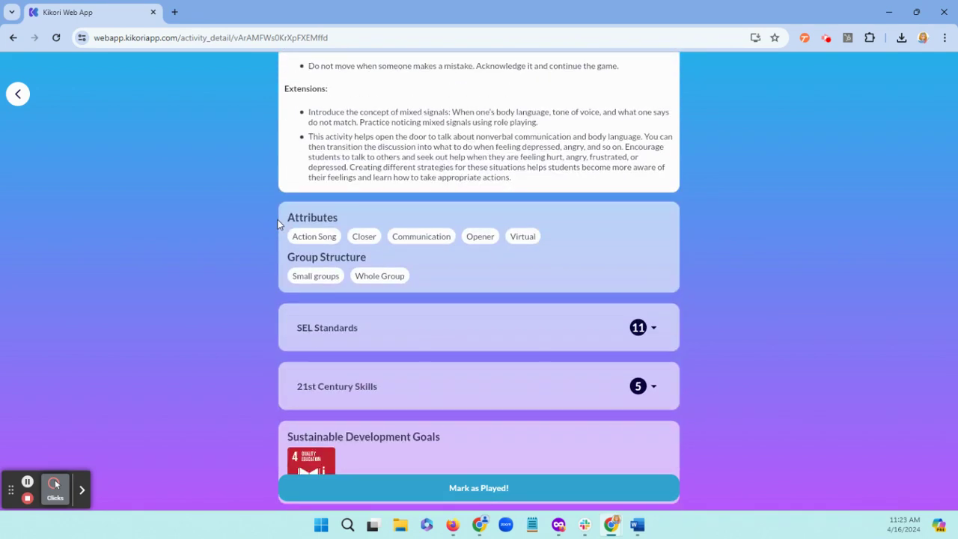
Expand SEL Standards and Self-awareness, then return to the MS-filtered Ice Melter list.
left_click(278, 224)
left_click(283, 263)
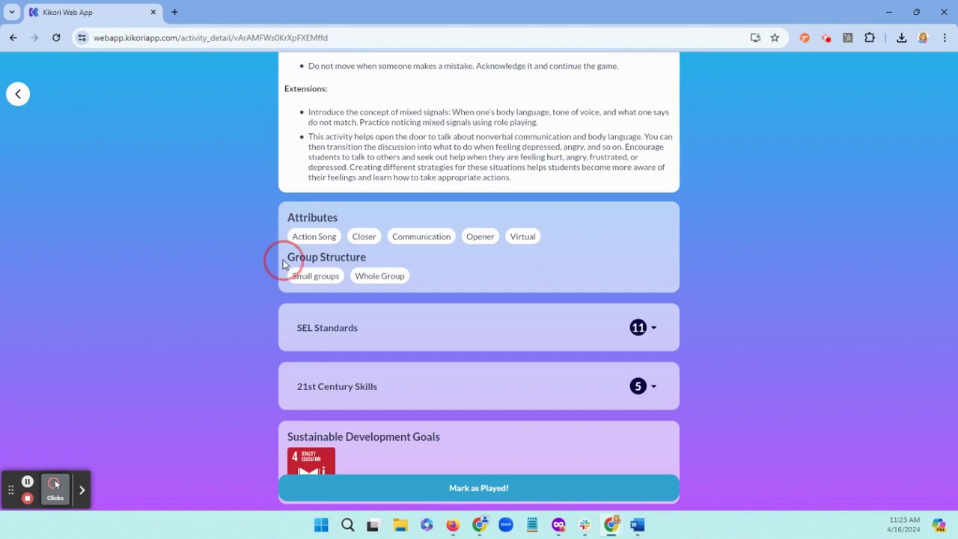
left_click(290, 332)
scroll(284, 332, "down", 3)
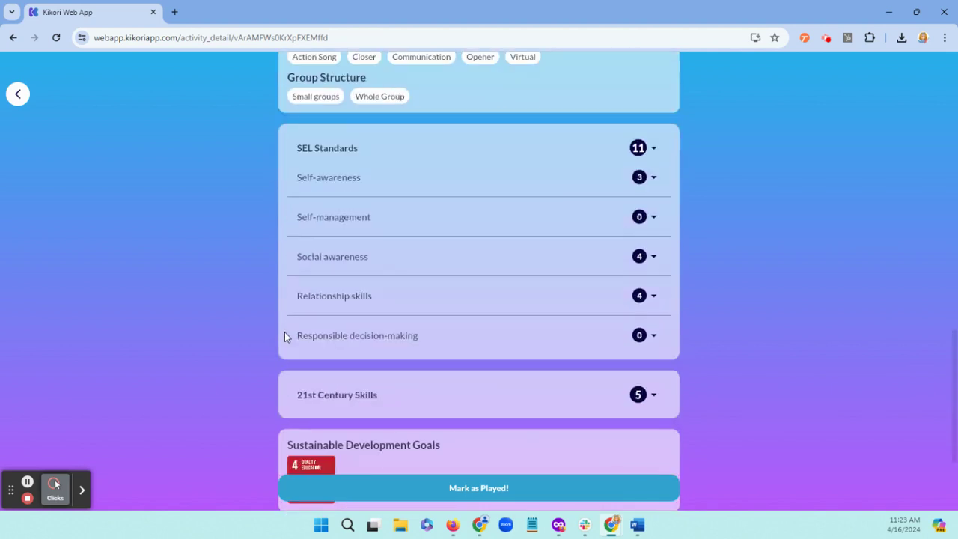
left_click(654, 180)
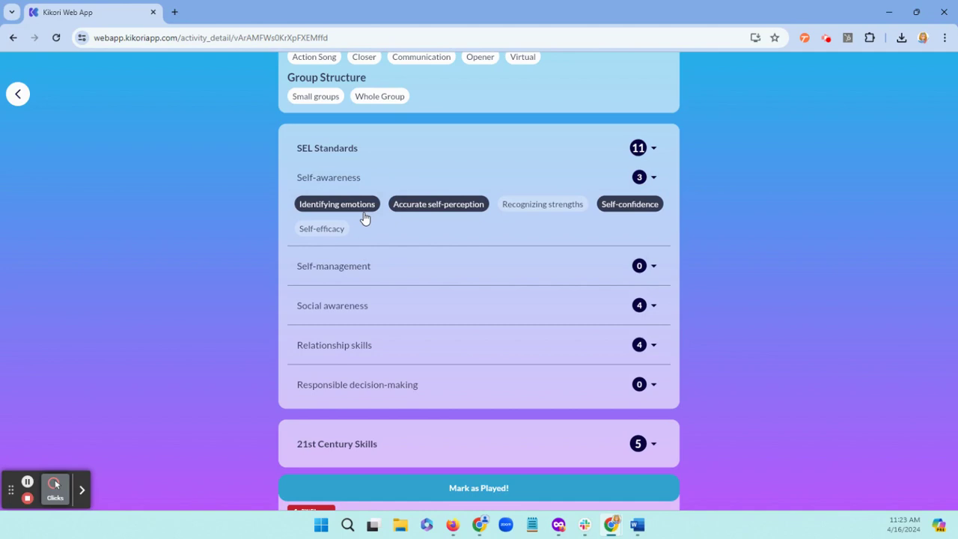
left_click(21, 103)
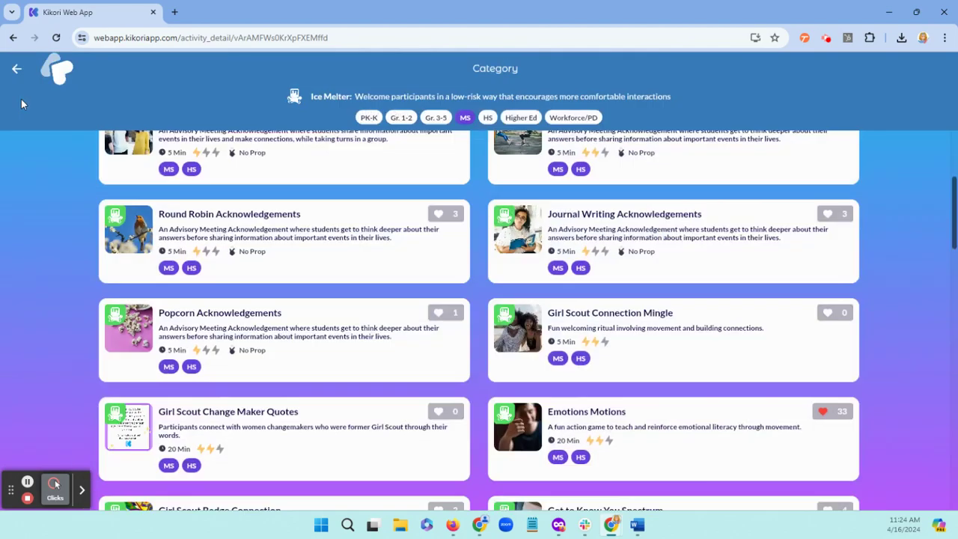
From the home page, set the Time filter to 5–15 minutes and the highest energy level.
left_click(17, 70)
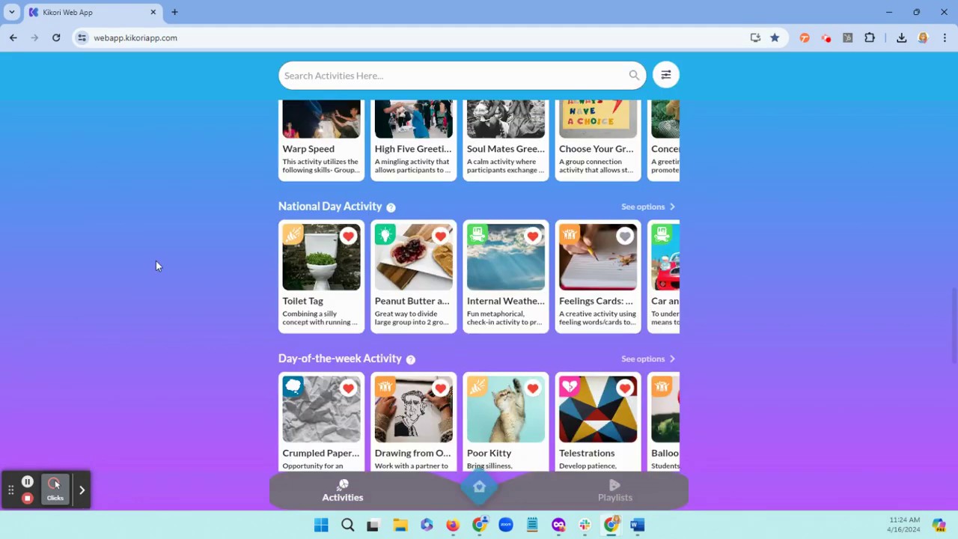
scroll(156, 259, "up", 15)
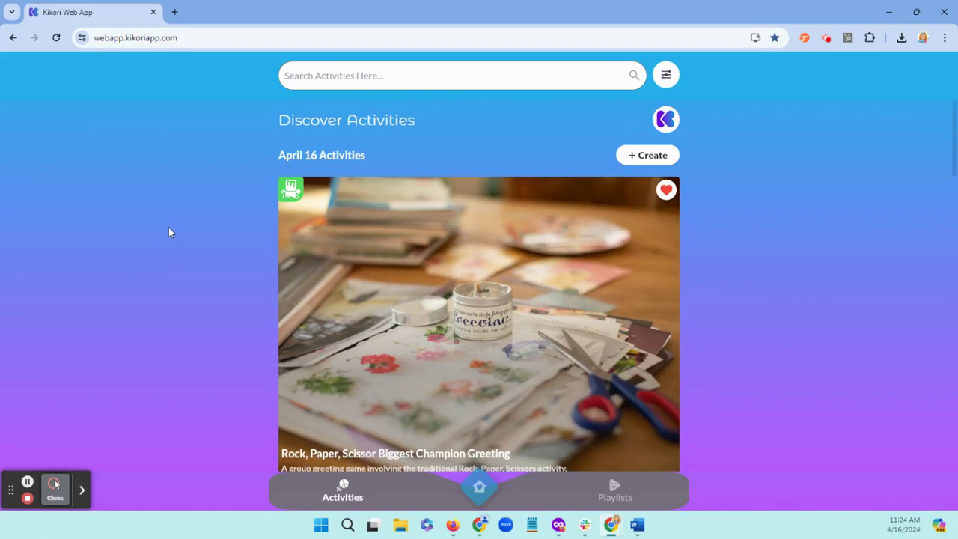
left_click(290, 80)
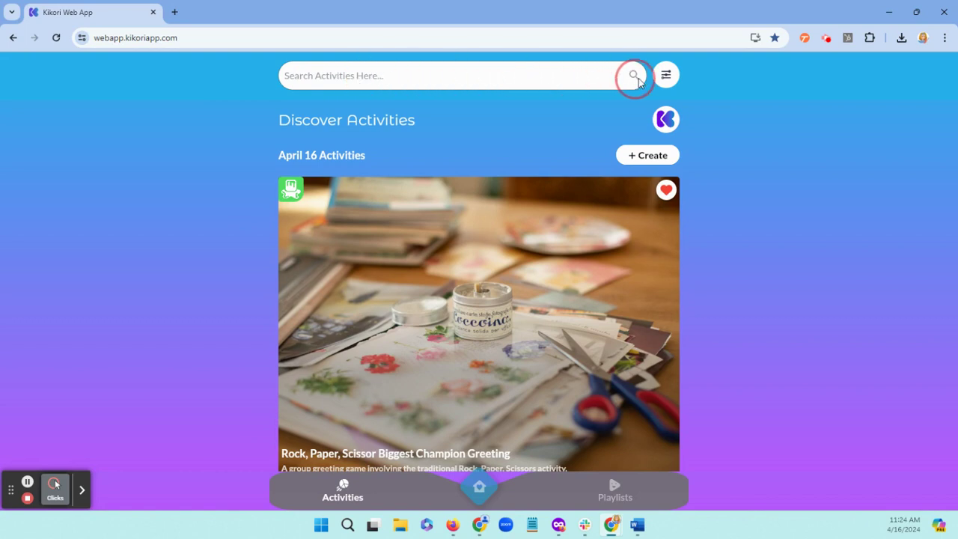
left_click(666, 75)
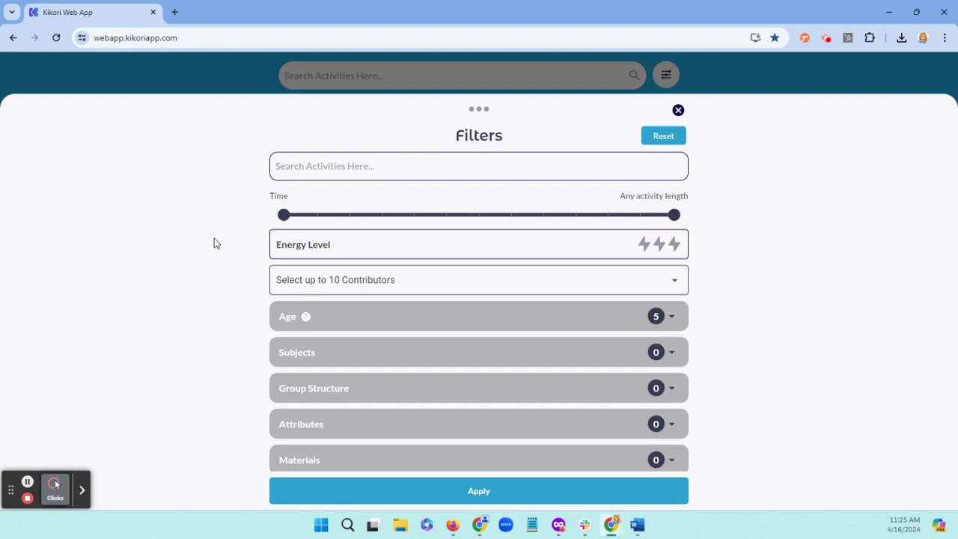
left_click_drag(283, 215, 317, 214)
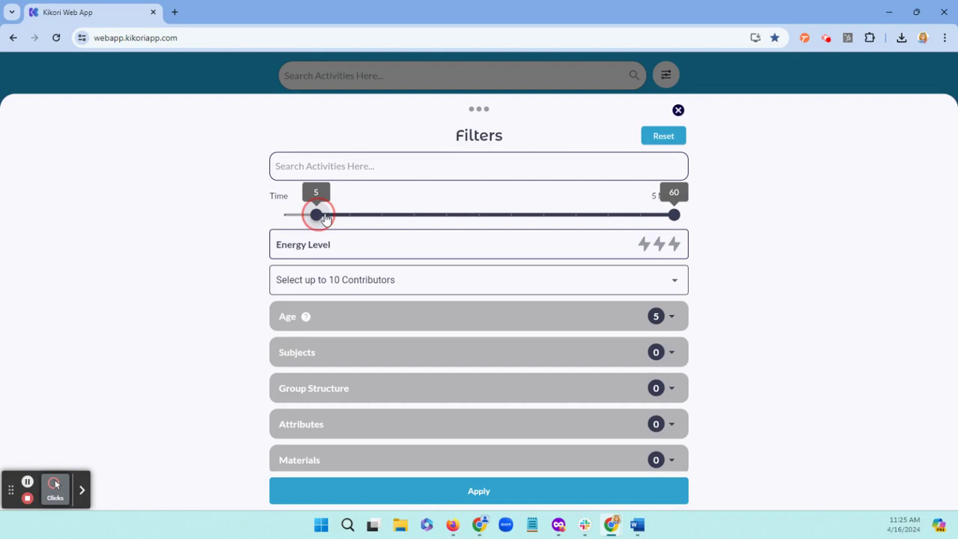
left_click_drag(677, 215, 388, 226)
left_click(678, 248)
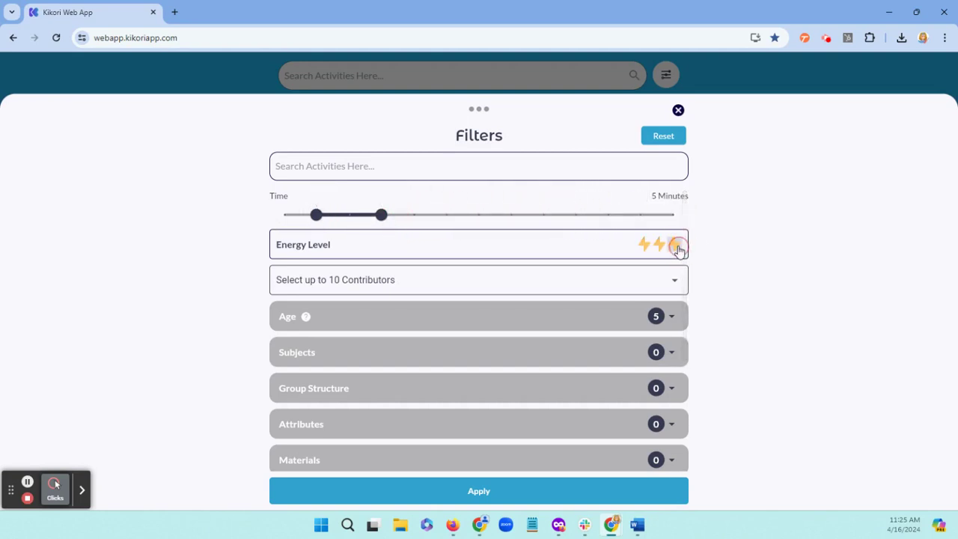
Deselect PK-K, Gr. 1-2, MS and HS in the Age filter, leaving Gr. 3-5.
scroll(677, 253, "down", 1)
left_click(671, 258)
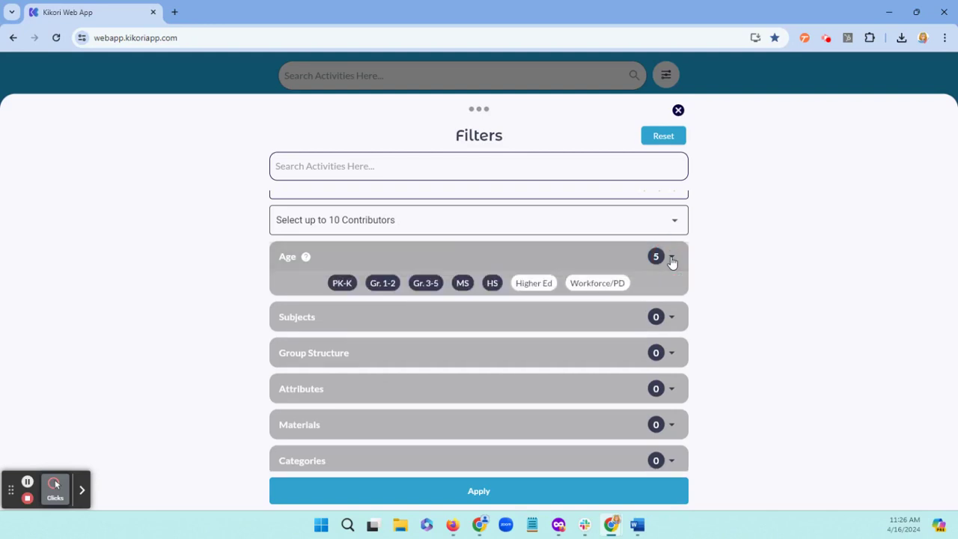
left_click(342, 286)
left_click(382, 286)
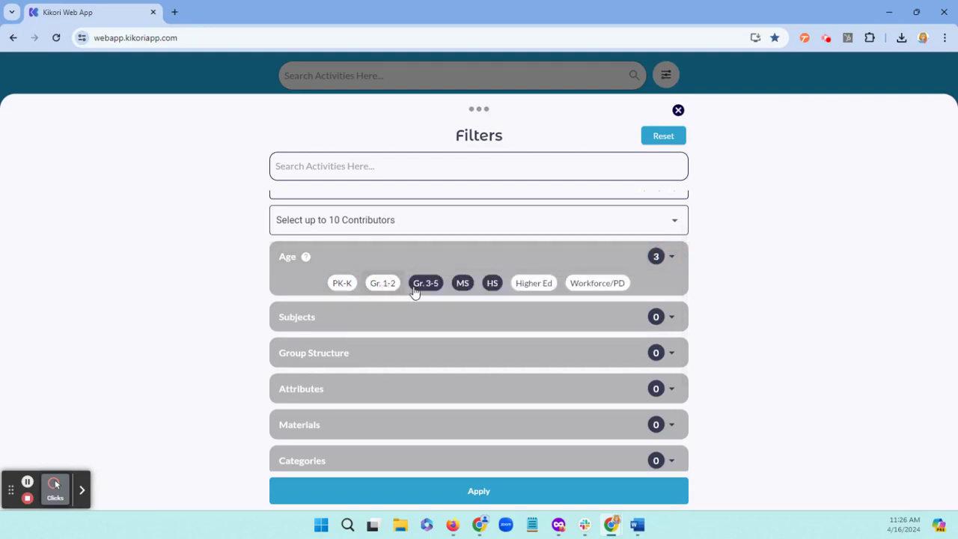
left_click(463, 286)
left_click(487, 289)
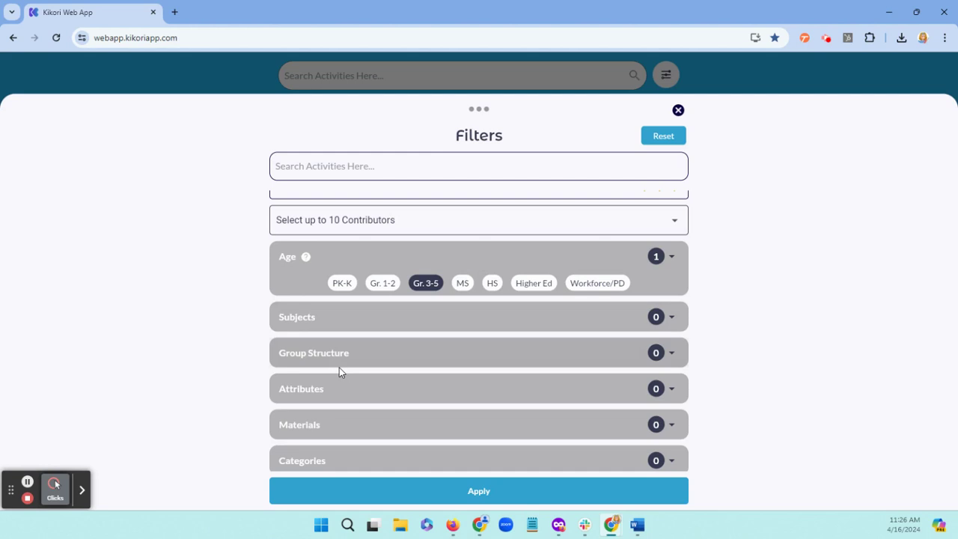
Add the No Prop option to the Materials filter.
scroll(637, 384, "down", 2)
left_click(674, 277)
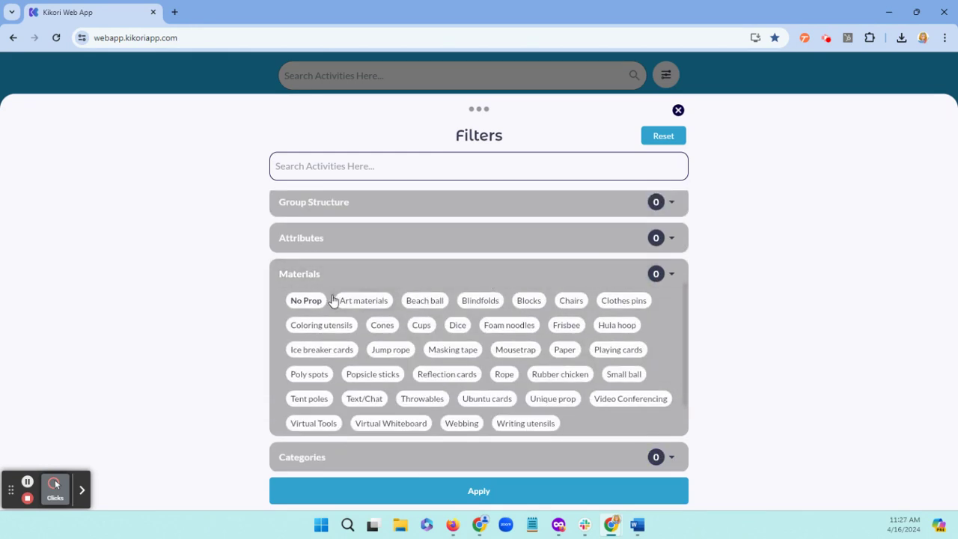
left_click(318, 303)
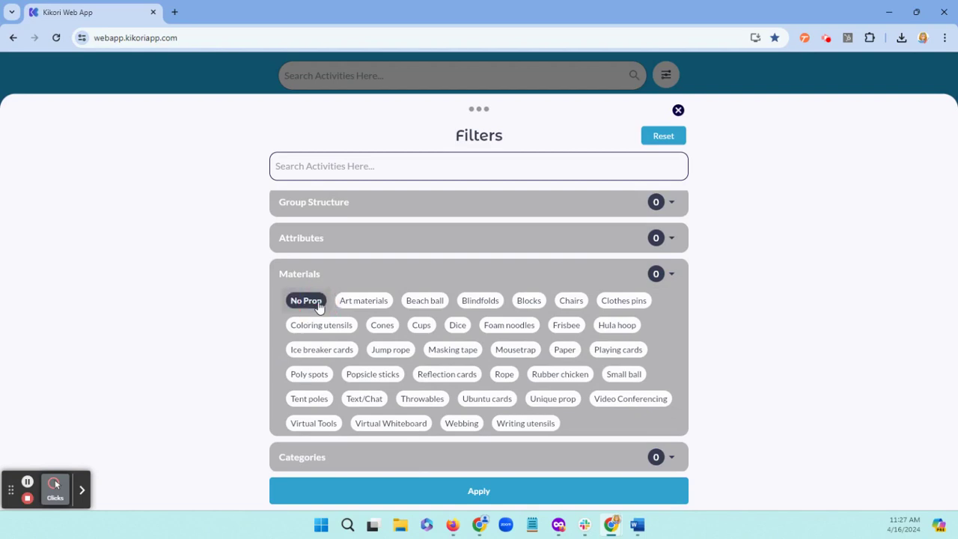
Filter by SEL Standards Self-management skill Impulse control, then recheck Age is Gr. 3-5.
scroll(394, 376, "down", 2)
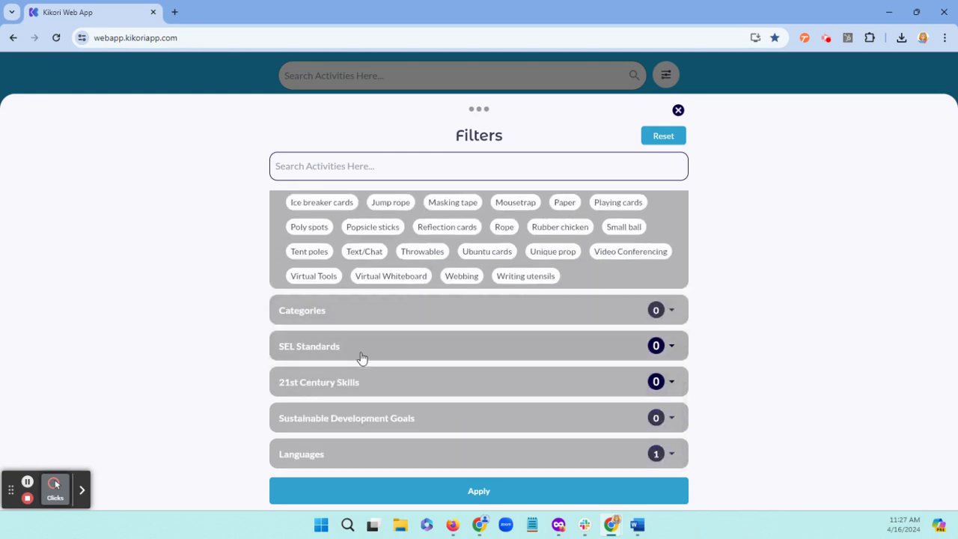
left_click(676, 347)
scroll(624, 329, "down", 2)
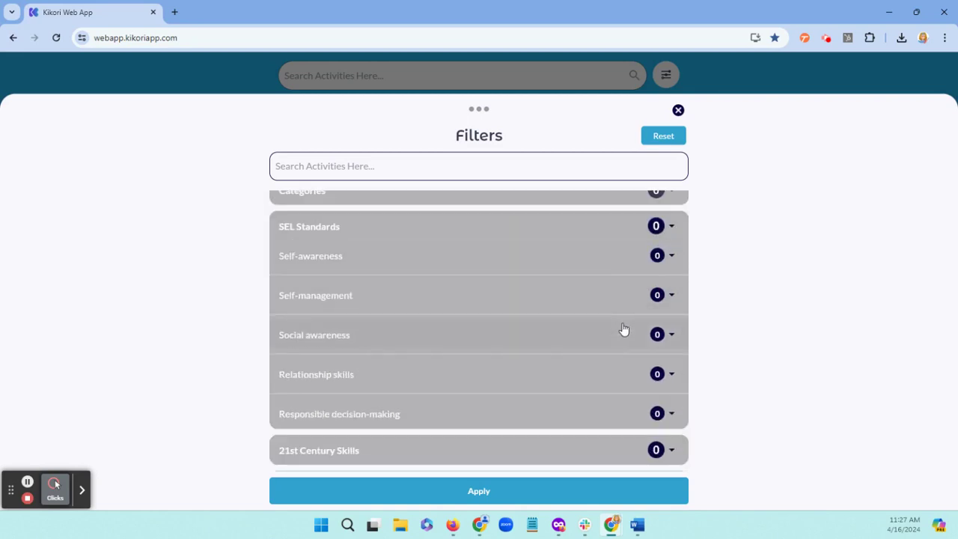
left_click(672, 299)
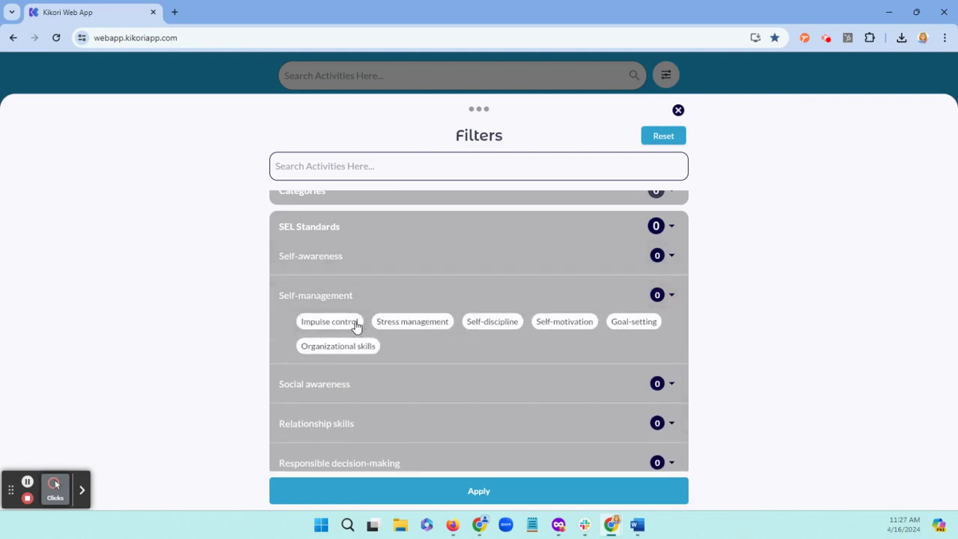
left_click(356, 324)
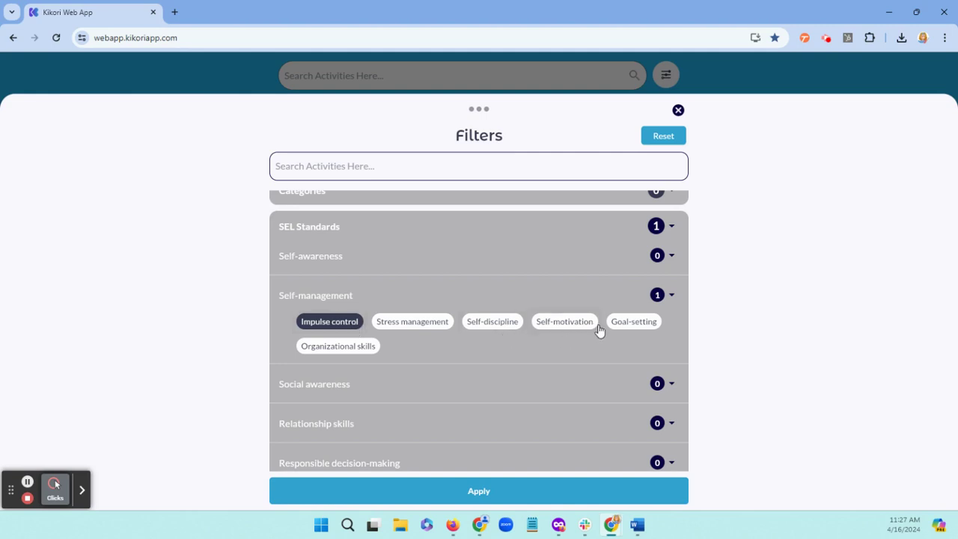
scroll(596, 330, "up", 8)
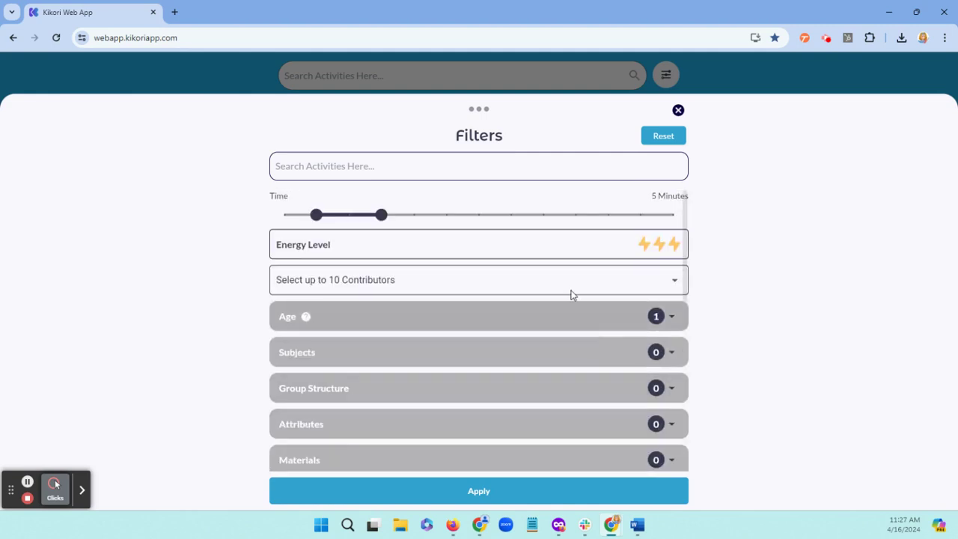
left_click(671, 319)
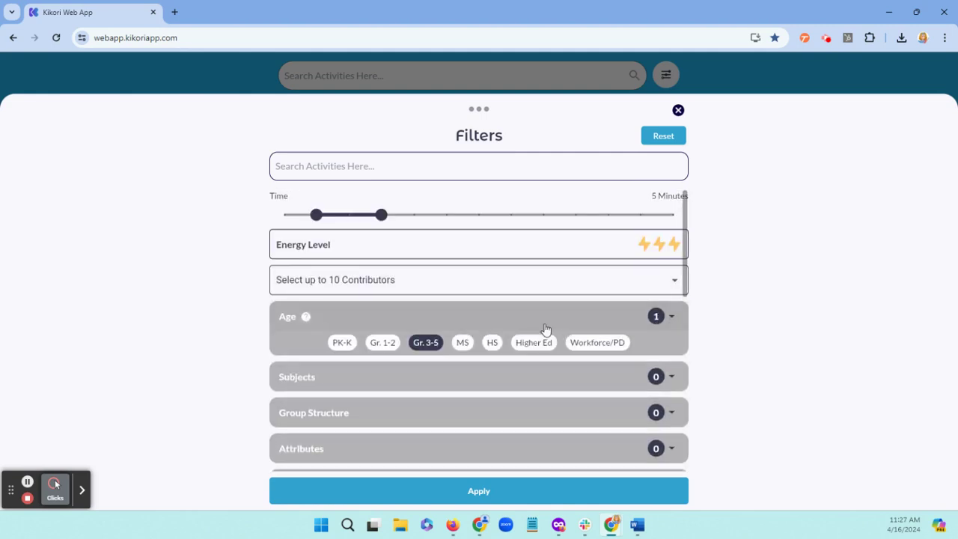
Apply filters, open Clap, Jump, Spin, Run, view its Play and Learn tabs, and mark it played.
left_click(528, 494)
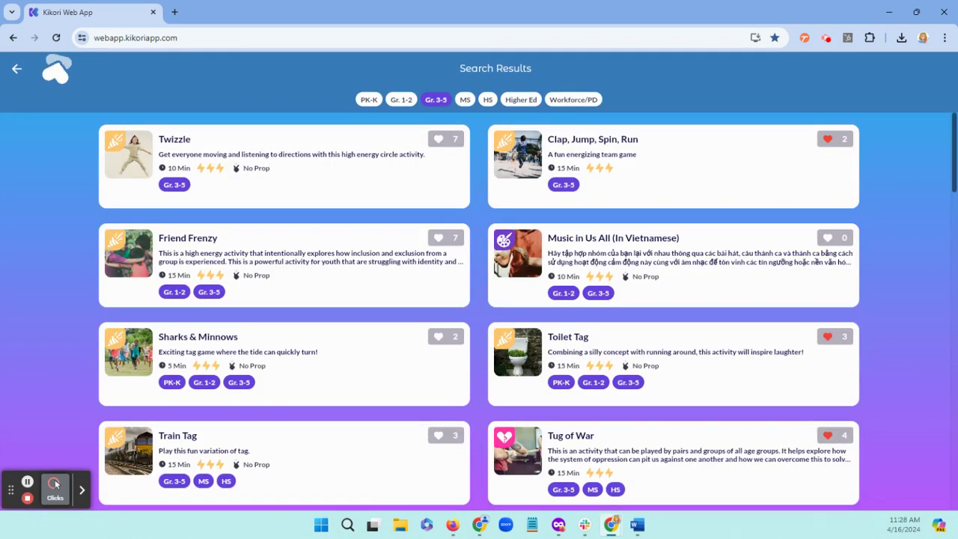
left_click(720, 175)
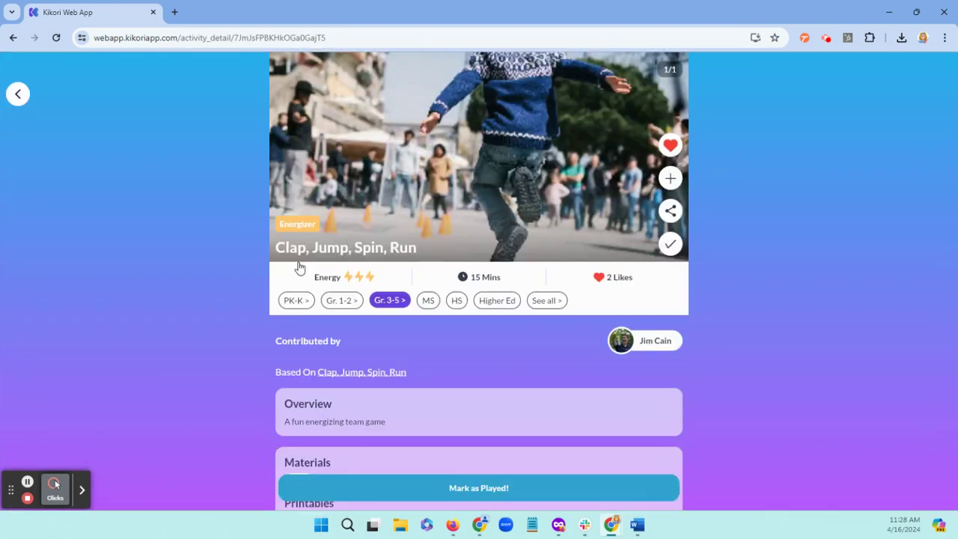
scroll(358, 168, "down", 5)
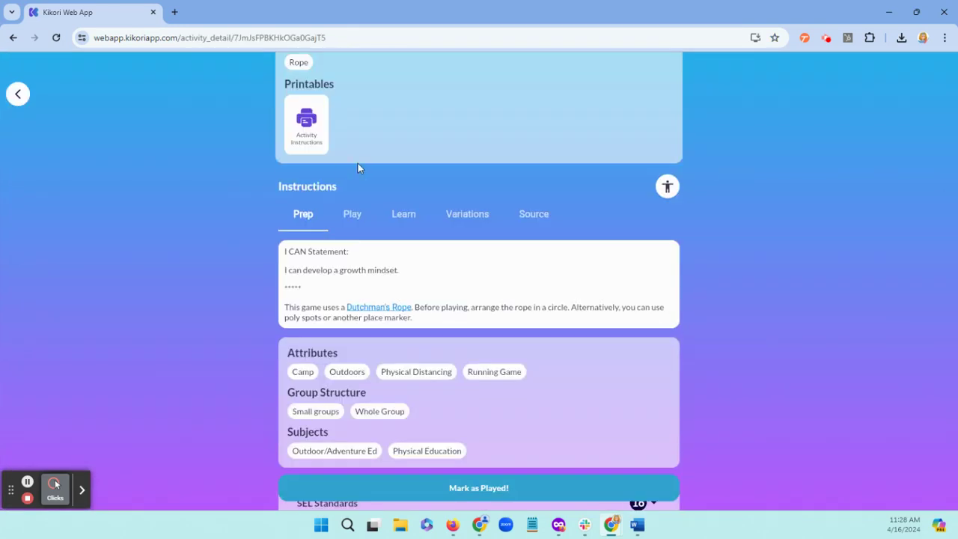
left_click(350, 219)
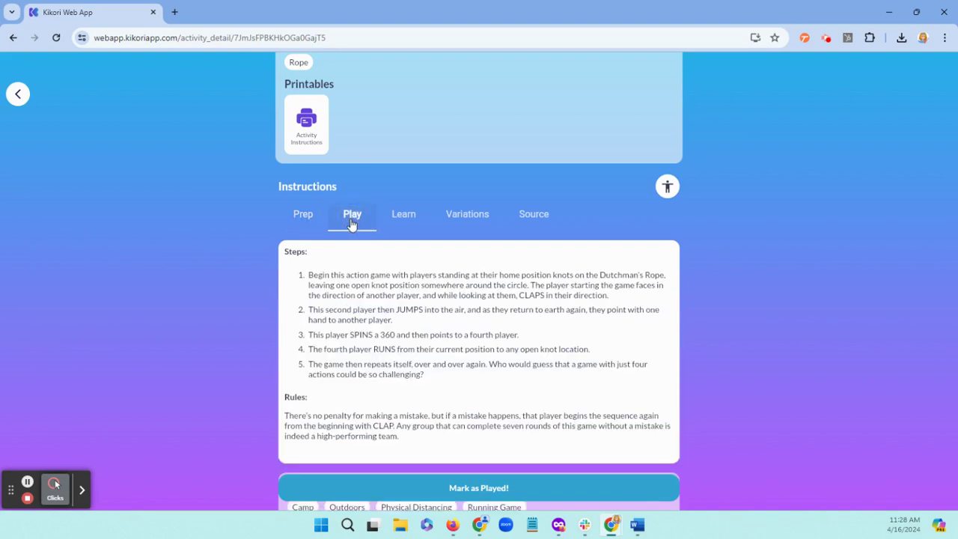
left_click(417, 217)
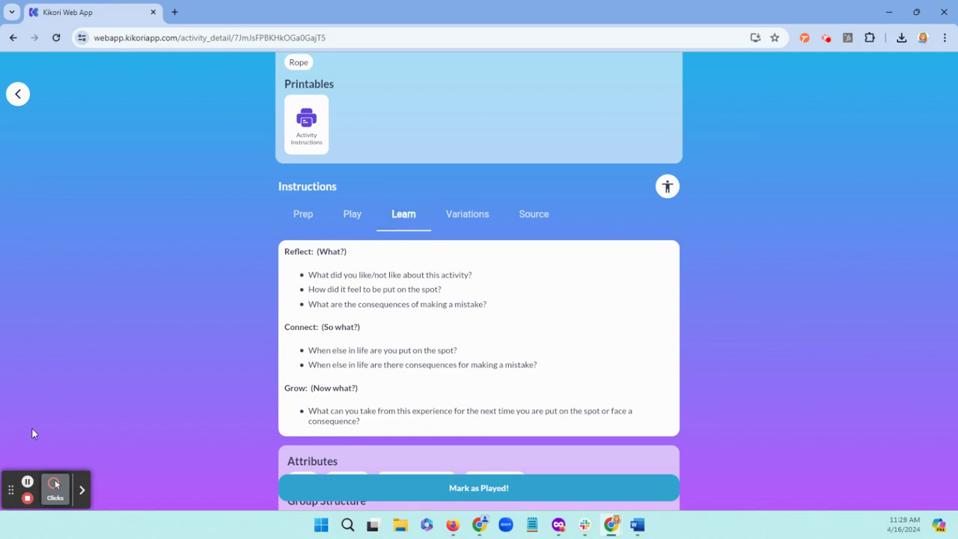
left_click(296, 497)
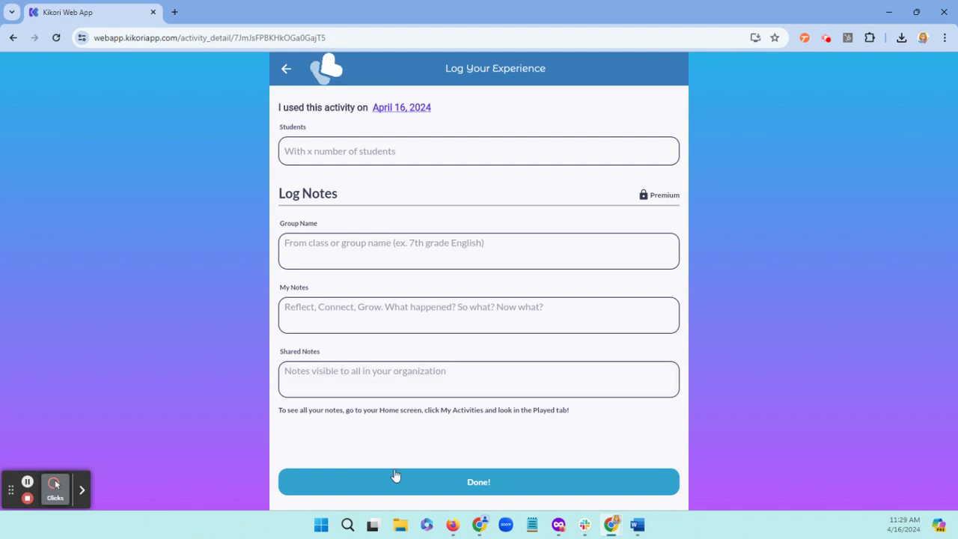
Close the Log Your Experience form dated April 16, 2024, leaving student count and notes empty.
left_click(286, 68)
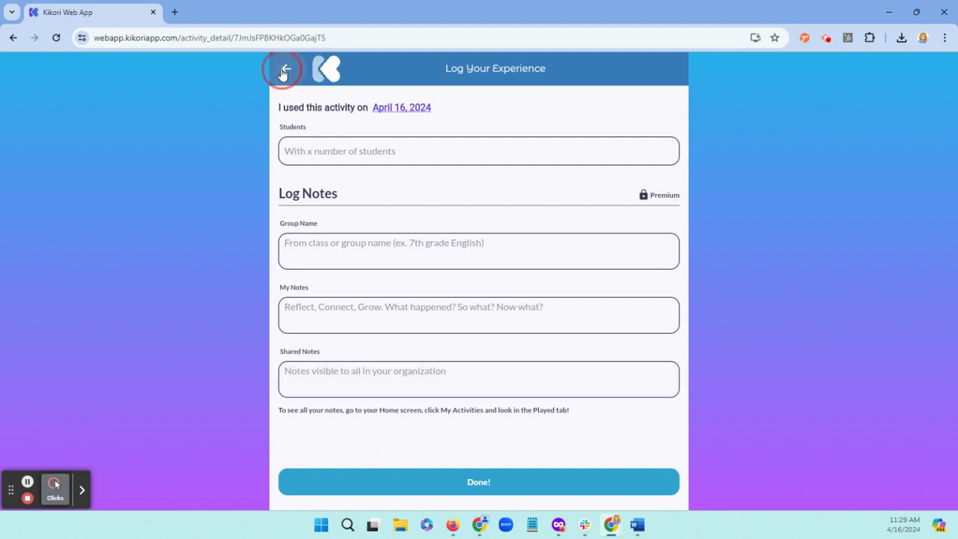
Unlike and re-like Clap, Jump, Spin, Run so it shows 2 likes.
scroll(554, 389, "up", 5)
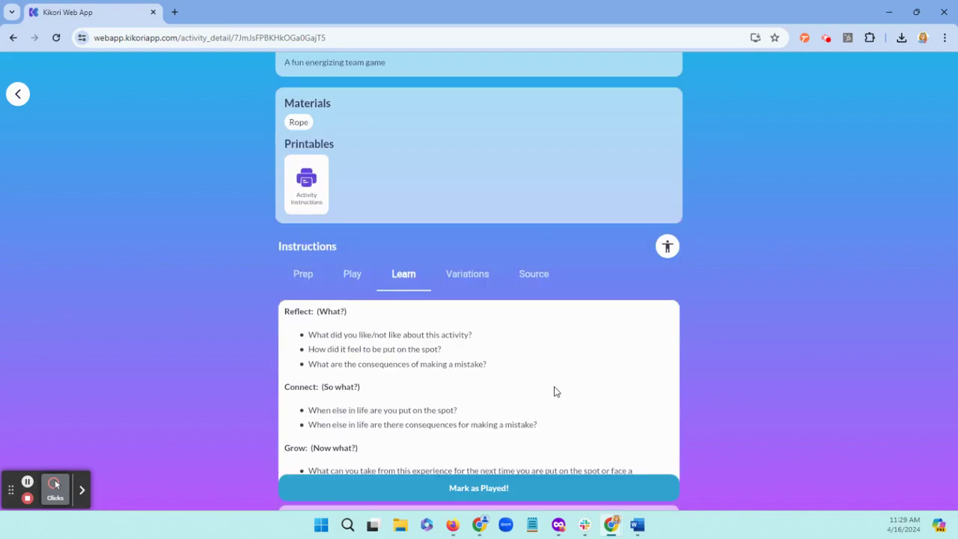
scroll(553, 390, "up", 1)
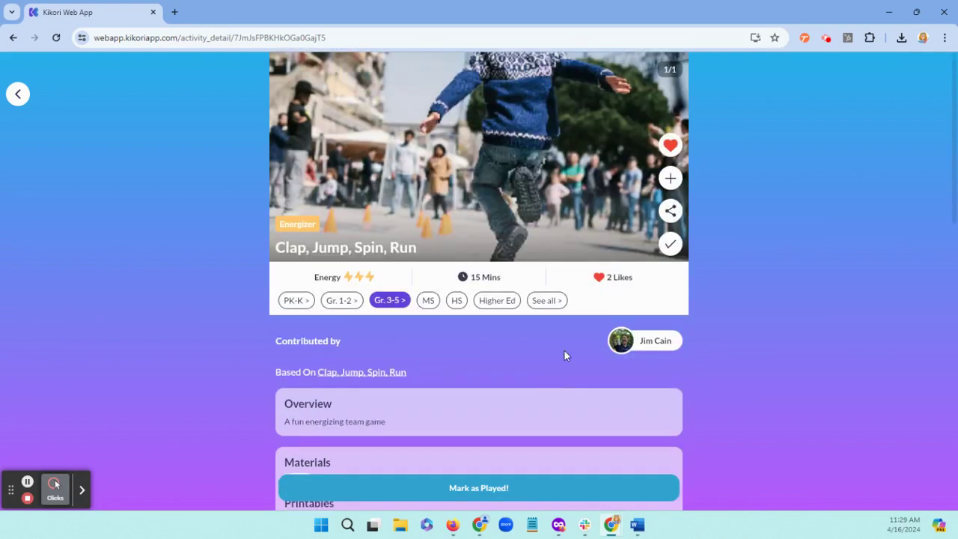
left_click(671, 147)
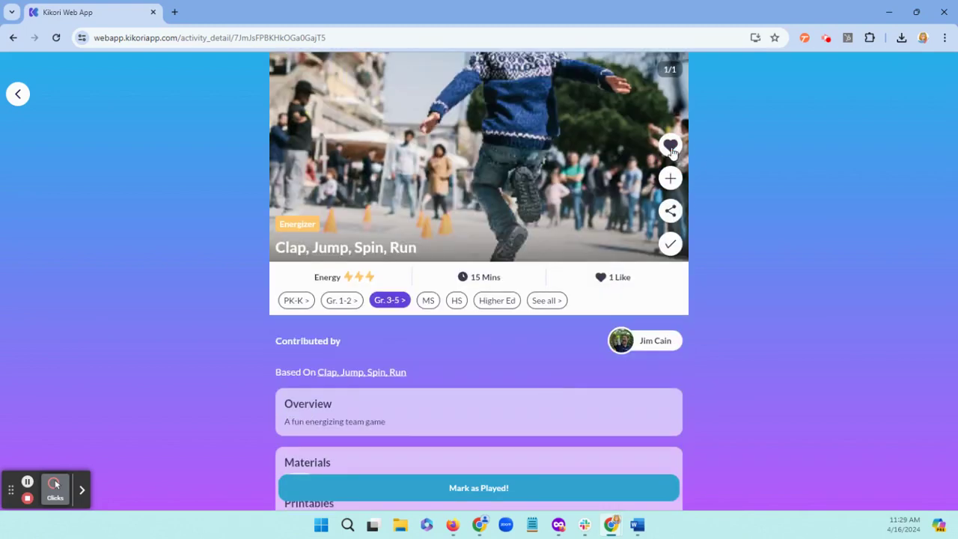
left_click(671, 147)
Go back through Search Results and Filters to the Discover Activities home page.
left_click(18, 93)
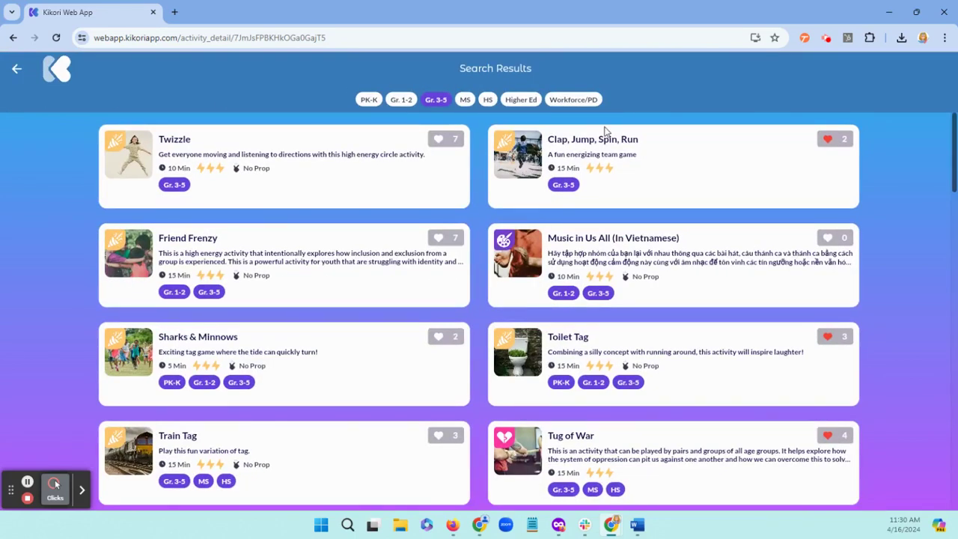
left_click(14, 73)
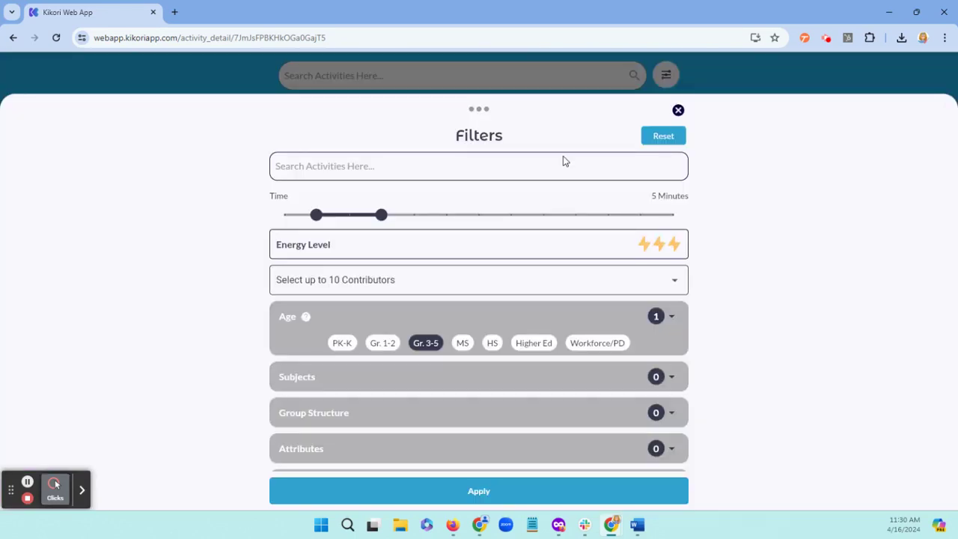
left_click(678, 111)
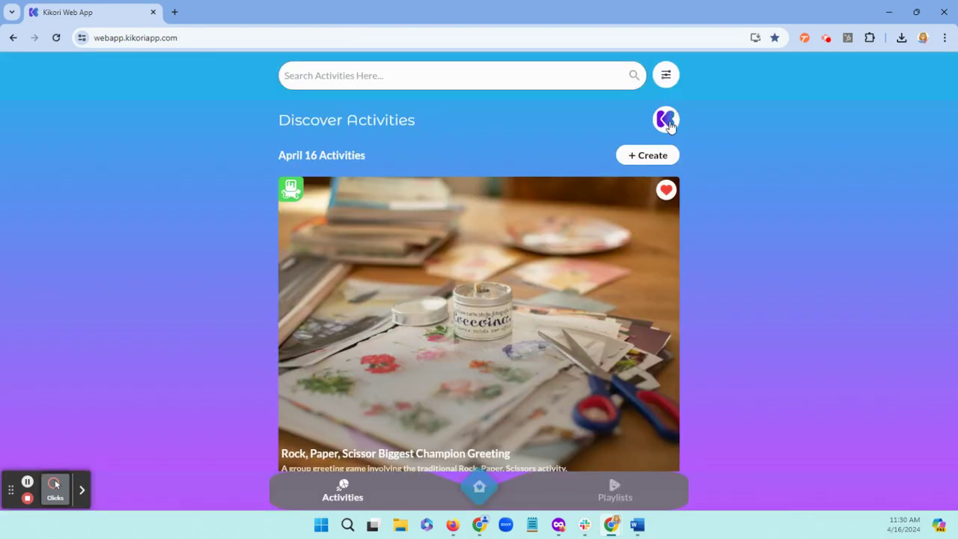
Open the profile's Feedback tab to the written feedback and star rating form.
left_click(669, 124)
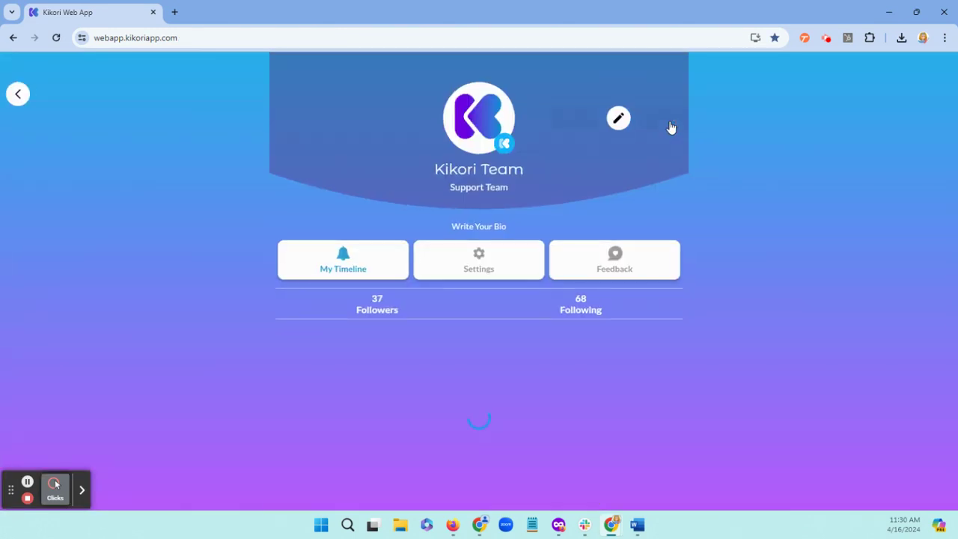
left_click(639, 266)
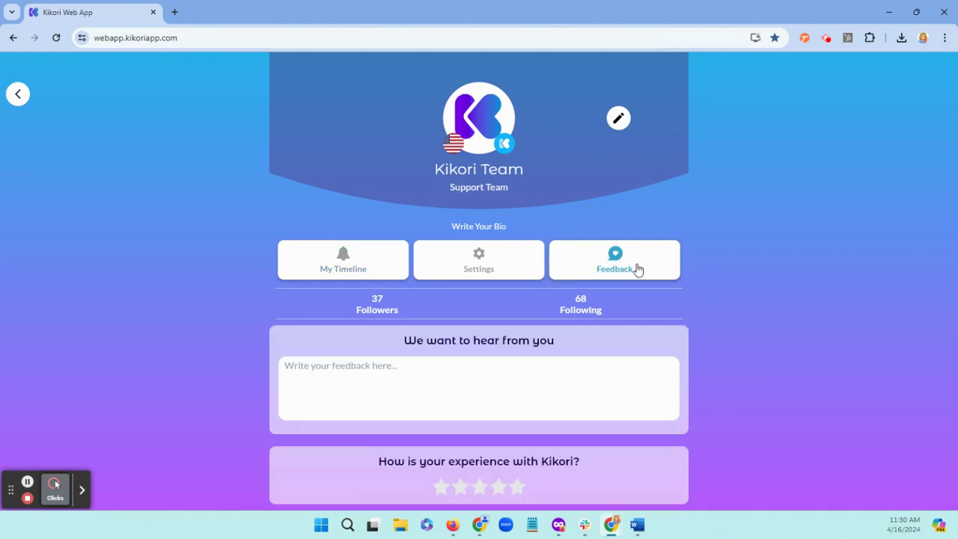
scroll(633, 265, "down", 2)
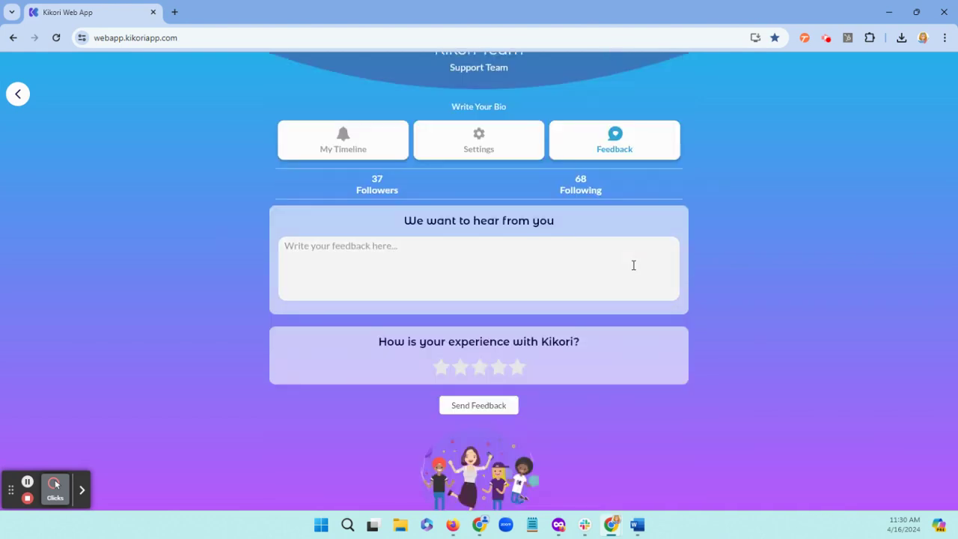